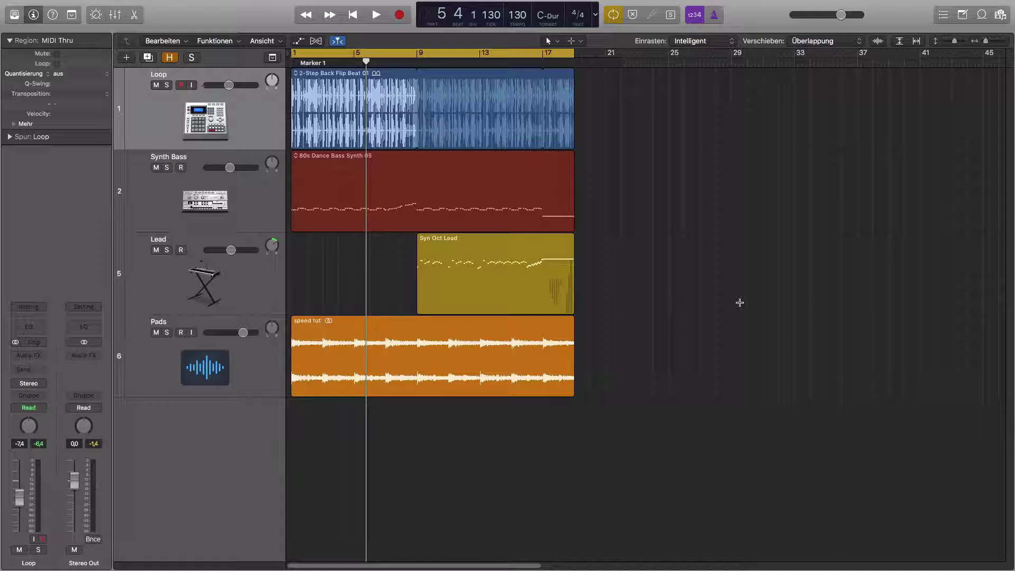
Play back the arrangement, then set the project tempo to 150 BPM.
{"action": "key", "text": "space"}
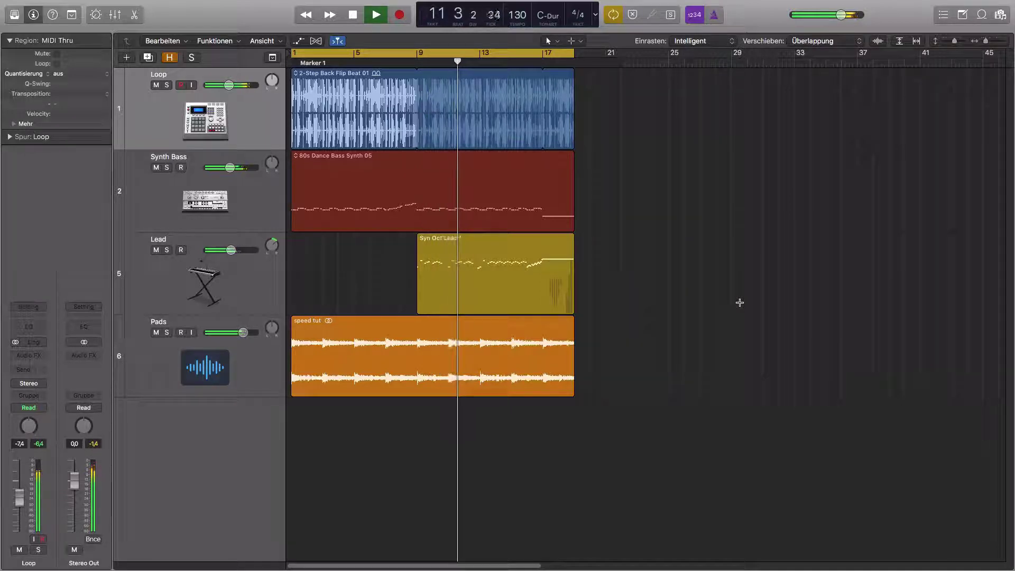
{"action": "key", "text": "space"}
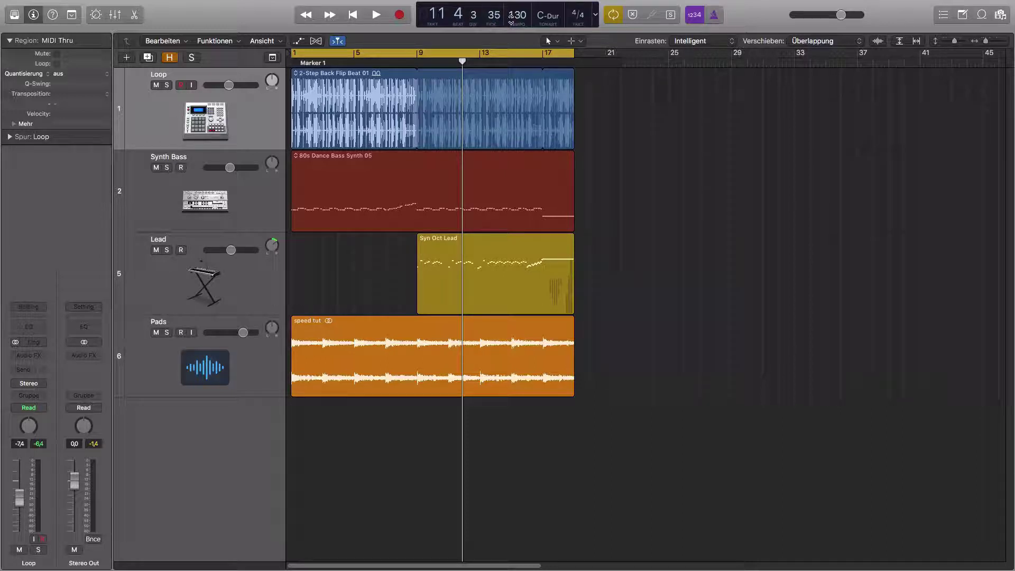
{"action": "double_click", "coordinate": [518, 14]}
{"action": "type", "text": "150"}
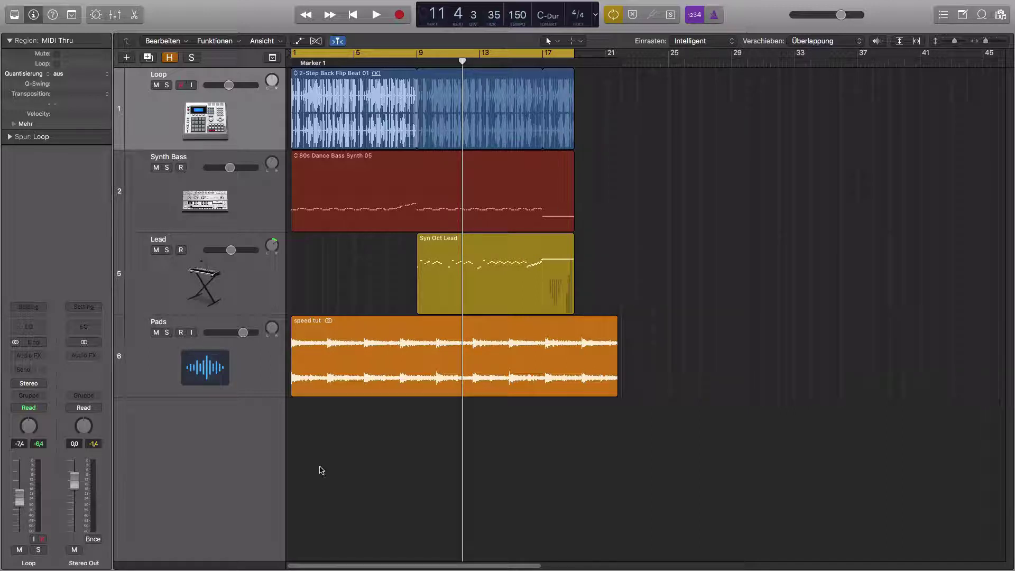
Select the Pads track, audition the arrangement, and set the project tempo back to 130 BPM.
{"action": "left_click", "coordinate": [270, 370]}
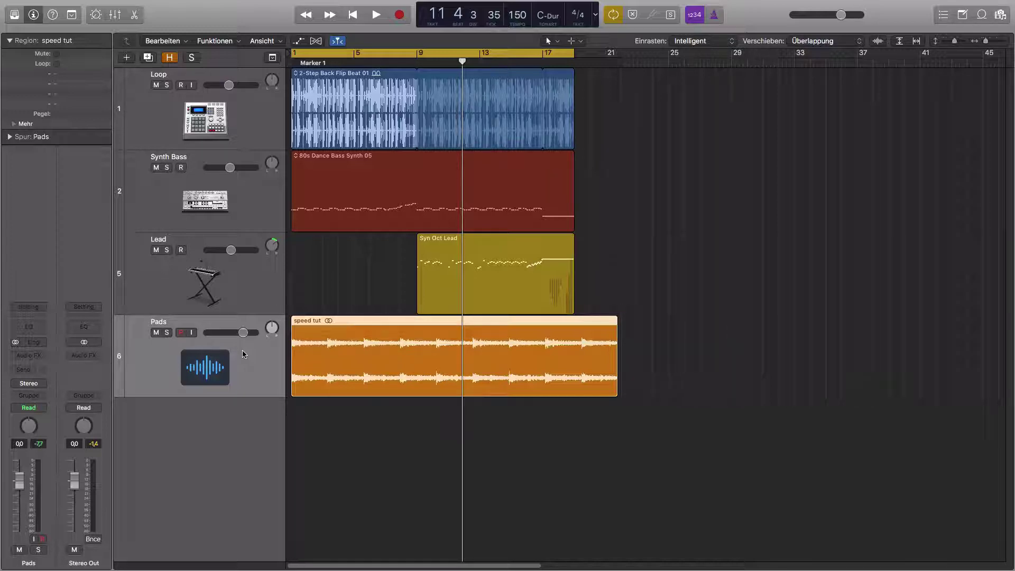
{"action": "key", "text": "space"}
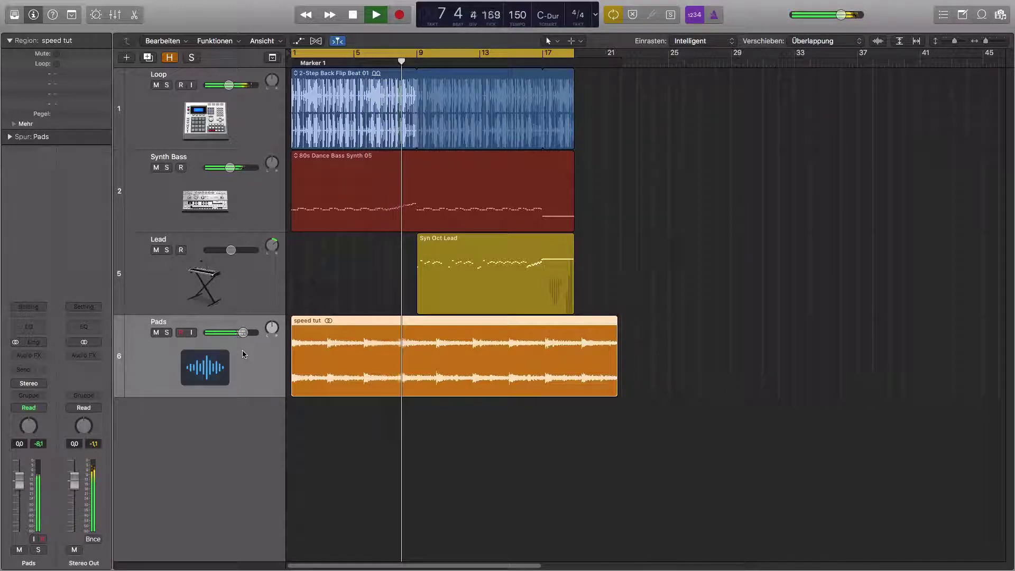
{"action": "key", "text": "space"}
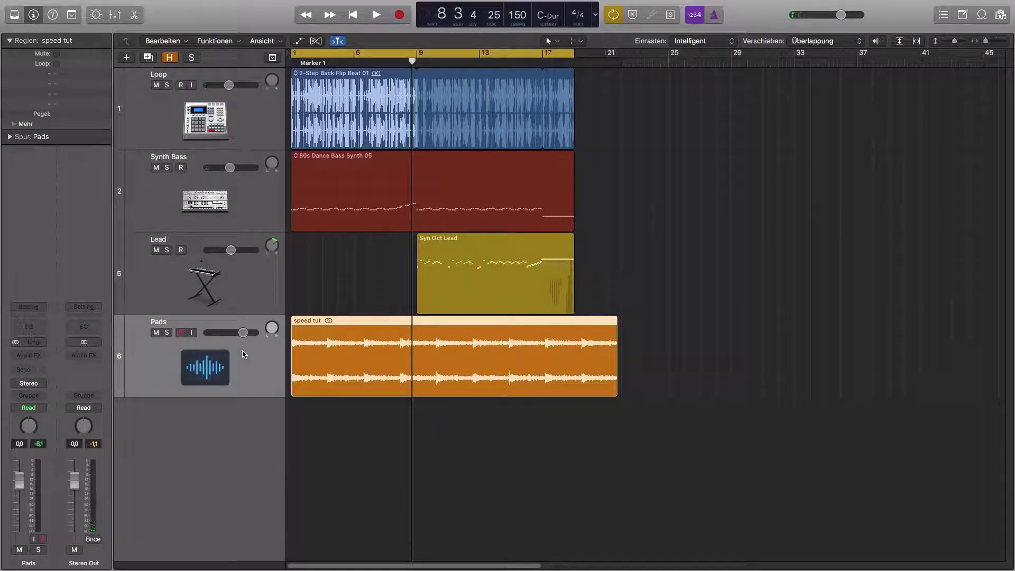
{"action": "key", "text": "Return"}
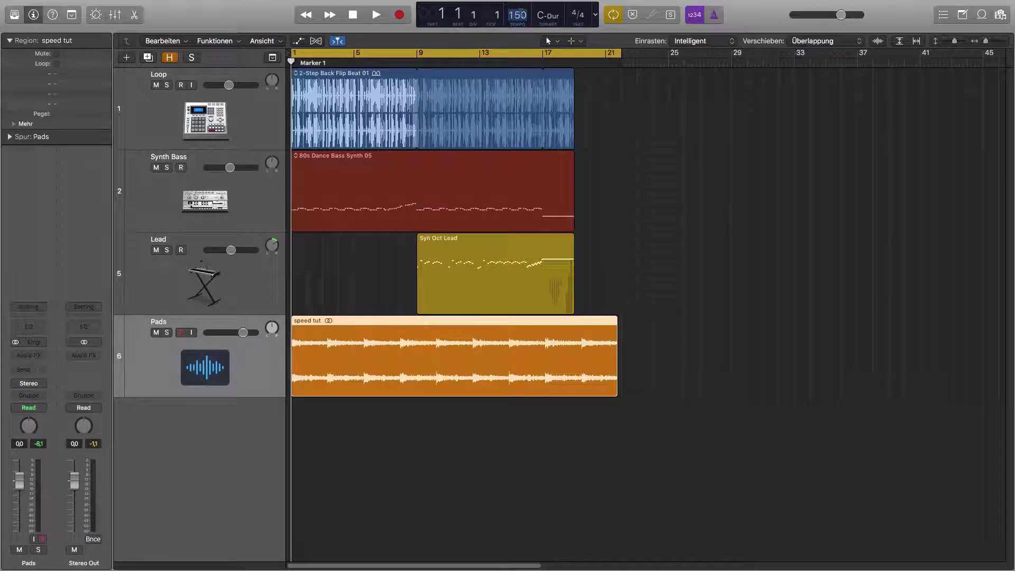
{"action": "type", "text": "130"}
{"action": "key", "text": "Return"}
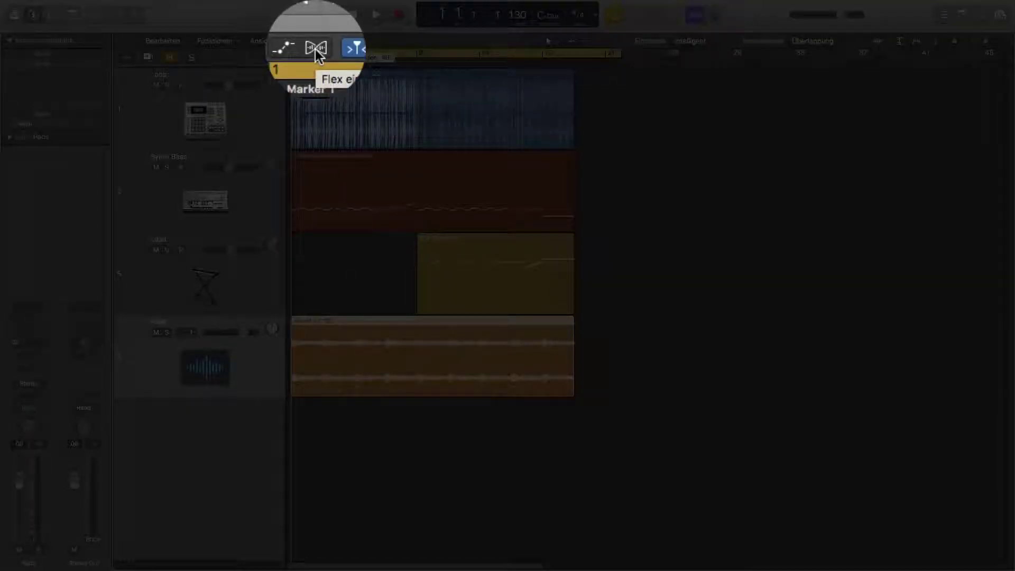
Show the Flex controls and enable Flex on the Pads track.
{"action": "left_click", "coordinate": [315, 42]}
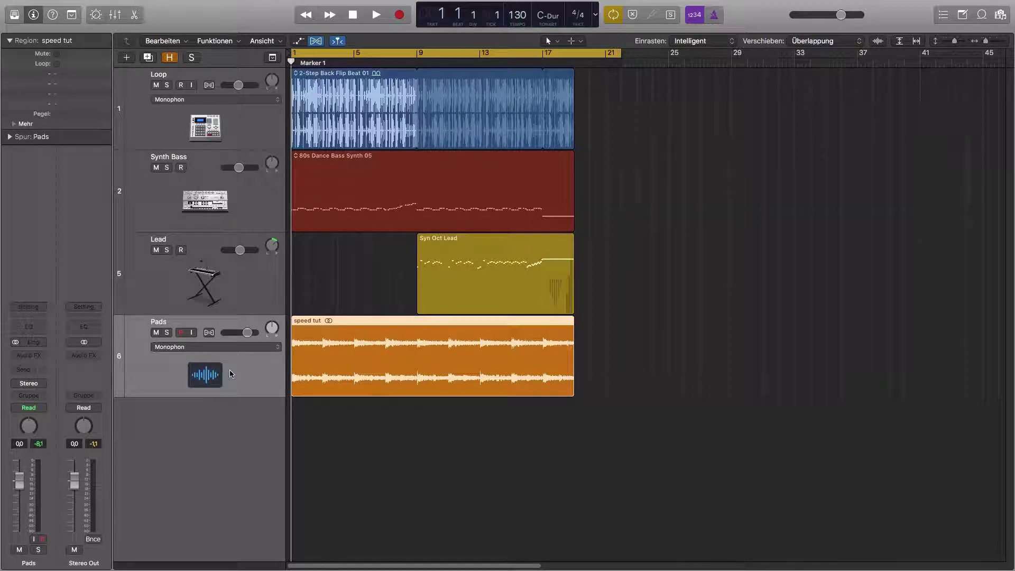
{"action": "left_click", "coordinate": [210, 333]}
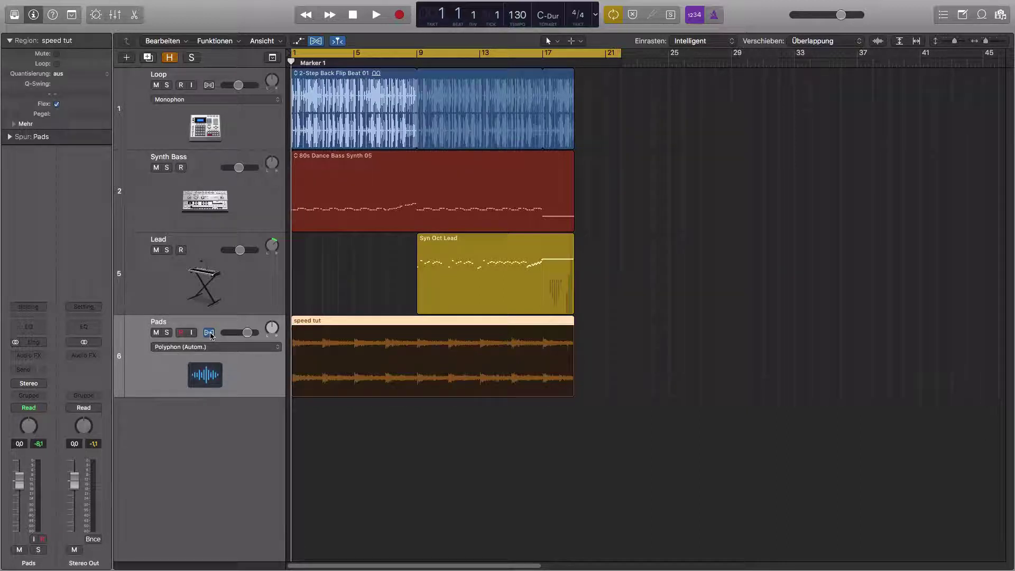
{"action": "left_click_drag", "start_coordinate": [296, 314], "coordinate": [642, 429]}
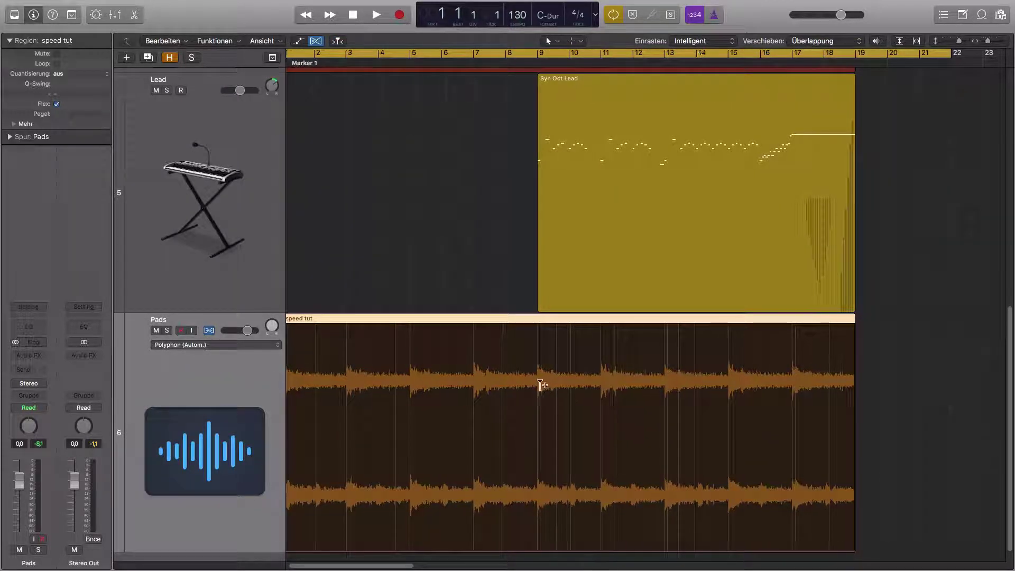
{"action": "scroll", "coordinate": [539, 386], "scroll_direction": "left", "scroll_amount": 1}
{"action": "scroll", "coordinate": [538, 389], "scroll_direction": "down", "scroll_amount": 2}
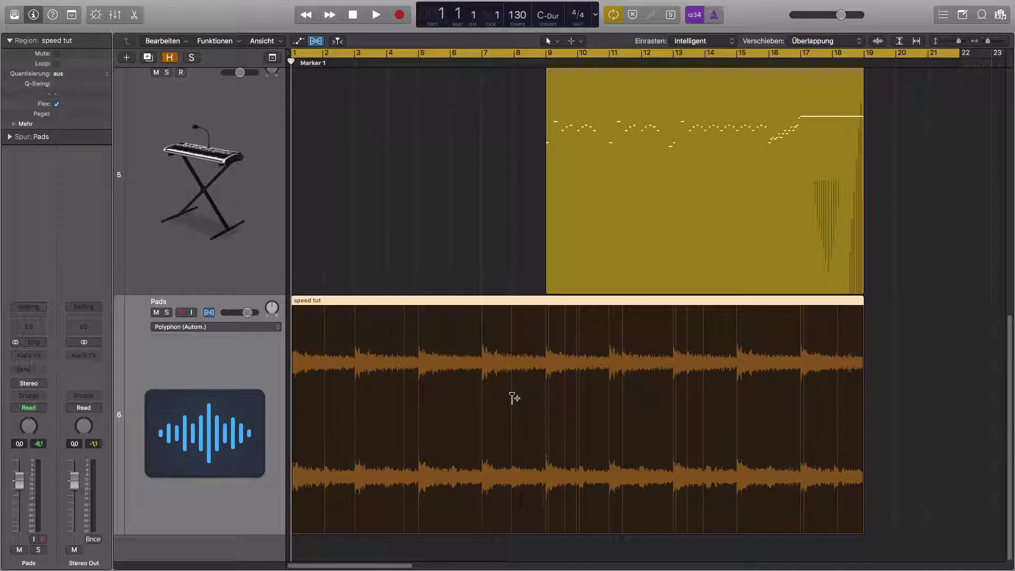
Set the Pads track's Flex mode to Flex Time - Polyphon.
{"action": "left_click", "coordinate": [241, 327]}
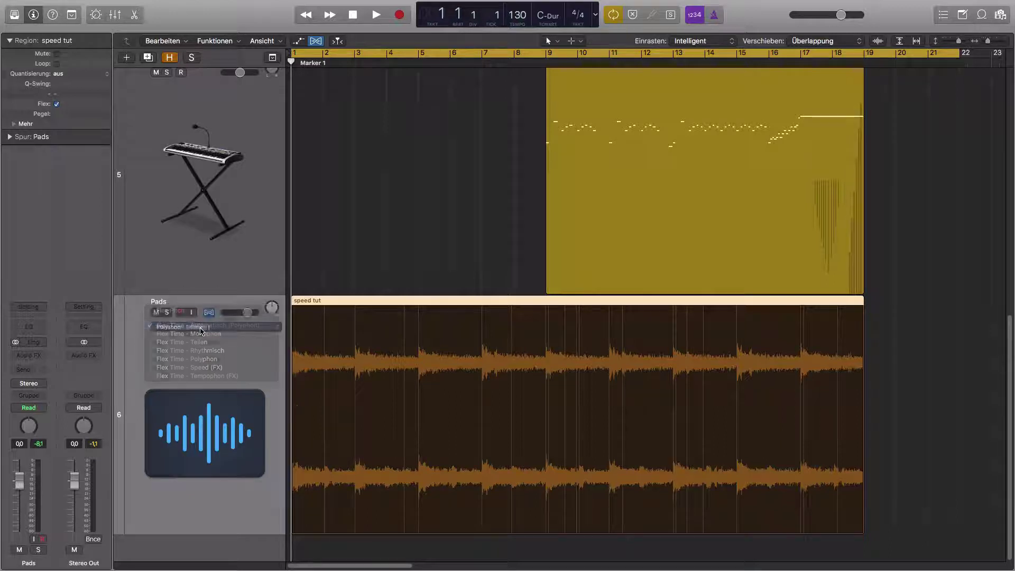
{"action": "left_click", "coordinate": [187, 359]}
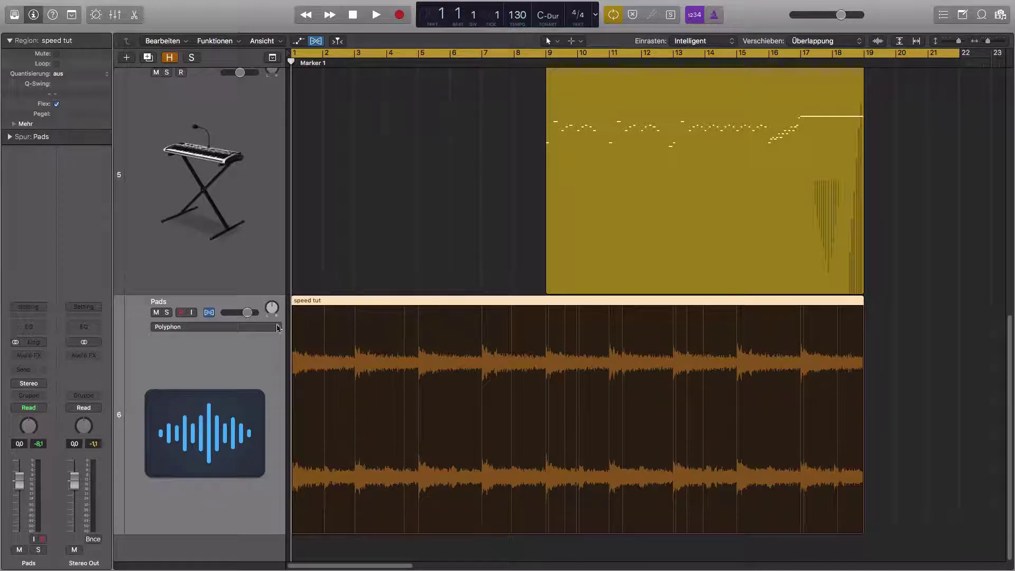
{"action": "left_click", "coordinate": [278, 328]}
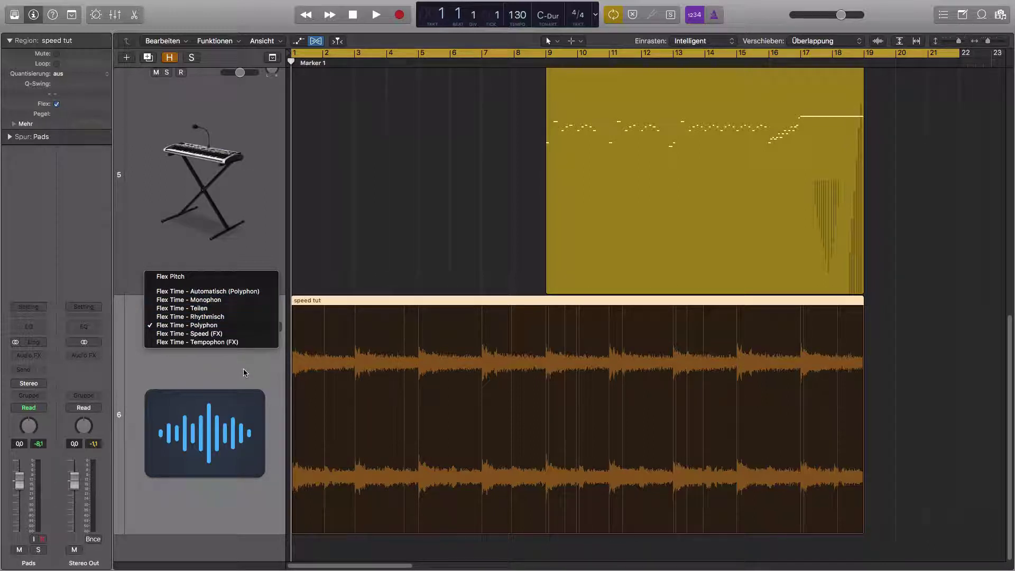
{"action": "left_click", "coordinate": [224, 326]}
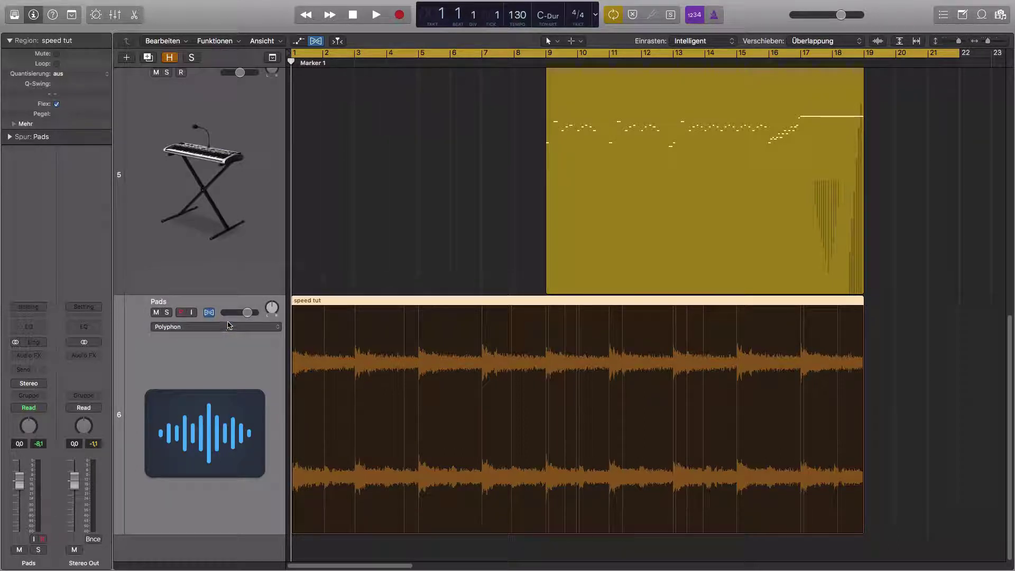
Turn off Flex on the Pads track.
{"action": "left_click", "coordinate": [209, 313]}
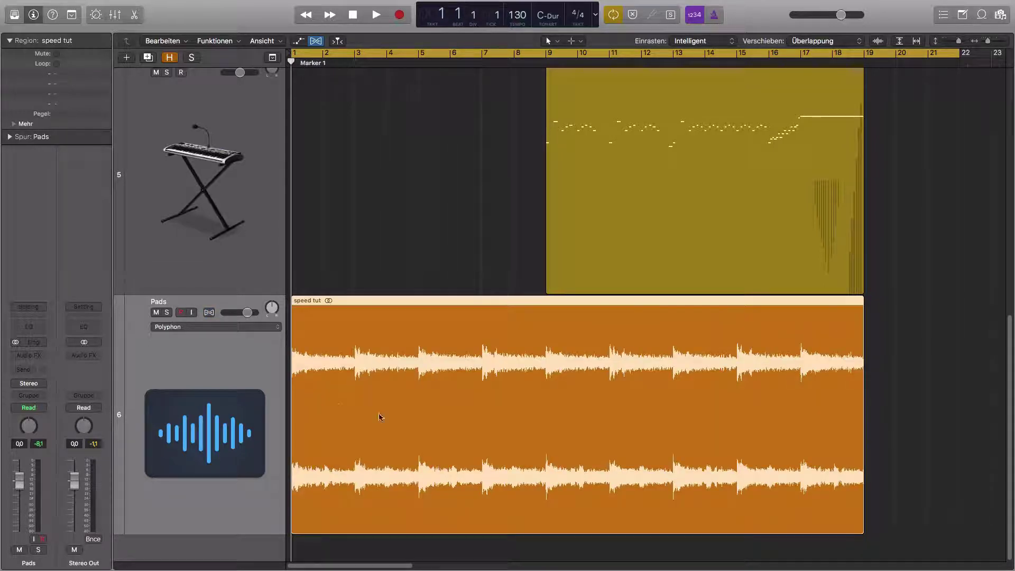
{"action": "key", "text": "super+Left"}
{"action": "key", "text": "super+Left"}
{"action": "key", "text": "super+Up"}
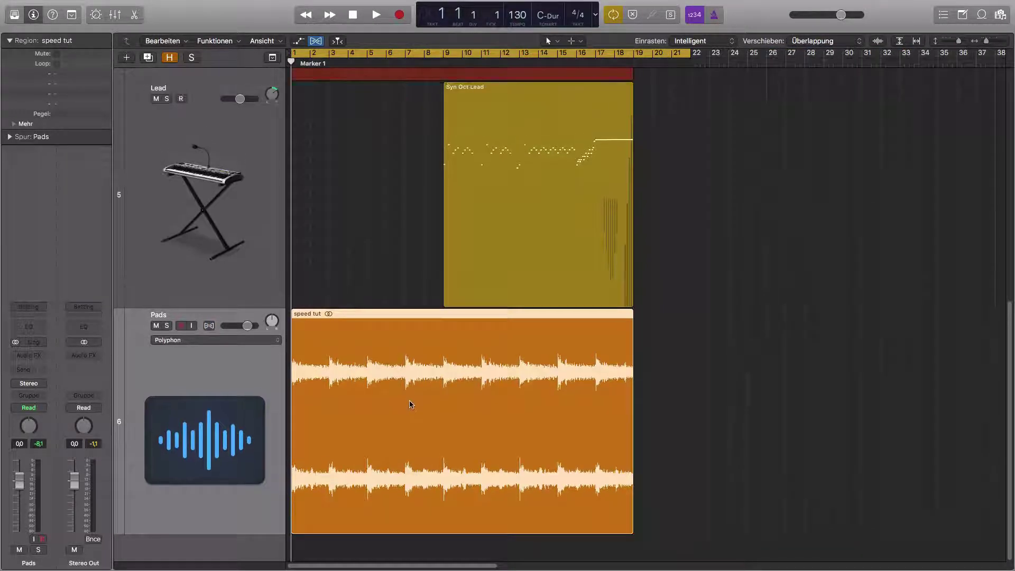
{"action": "key", "text": "super+Up"}
{"action": "key", "text": "super+Up"}
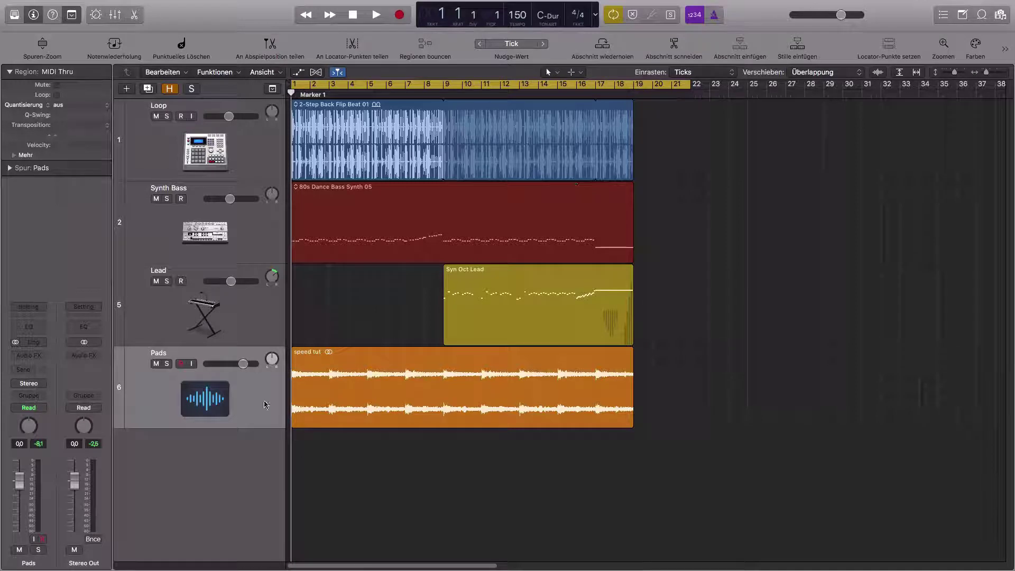
Select the Pads track and audition the arrangement while briefly showing and hiding the Flex controls.
{"action": "left_click", "coordinate": [249, 390]}
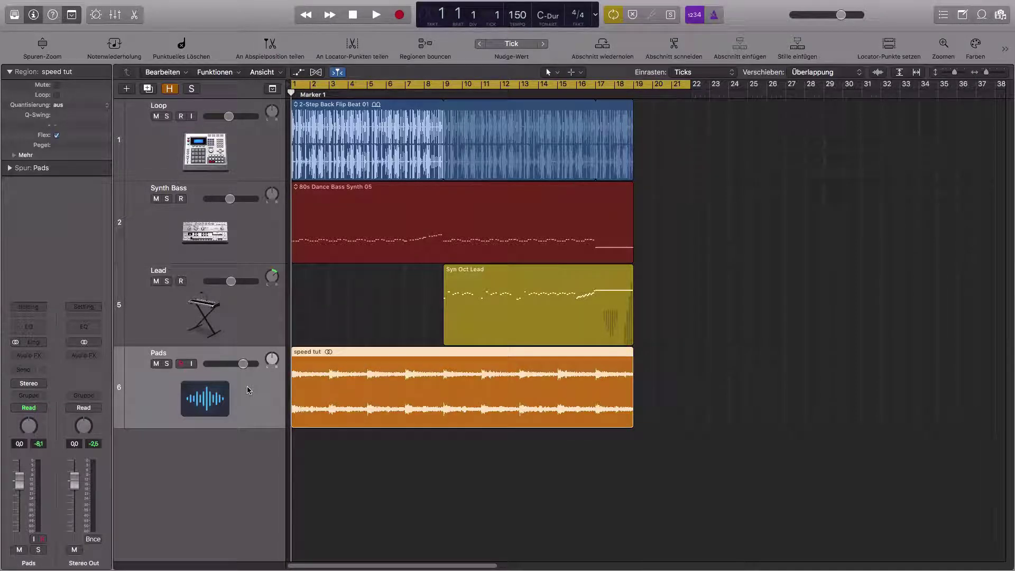
{"action": "key", "text": "space"}
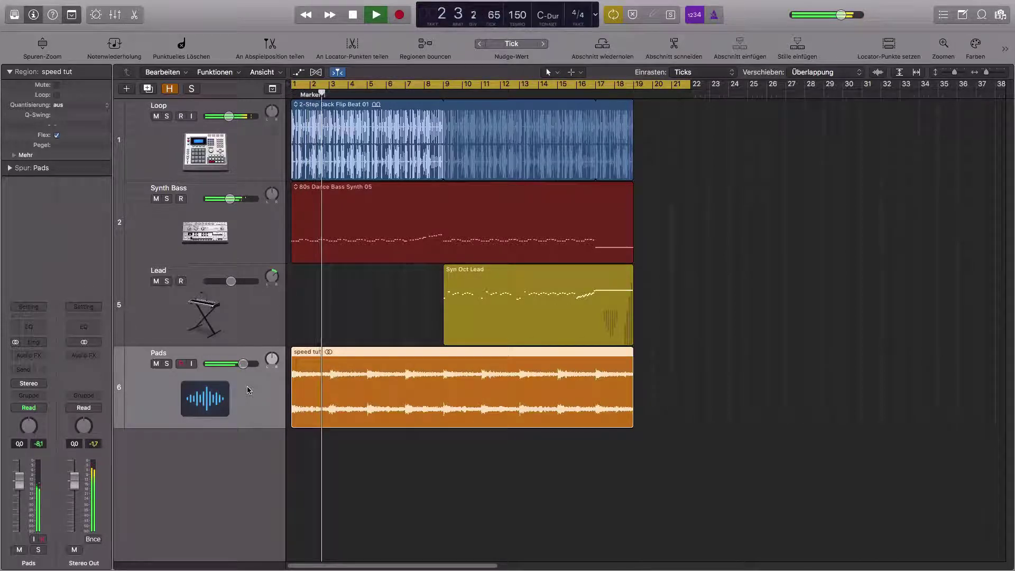
{"action": "key", "text": "super+f"}
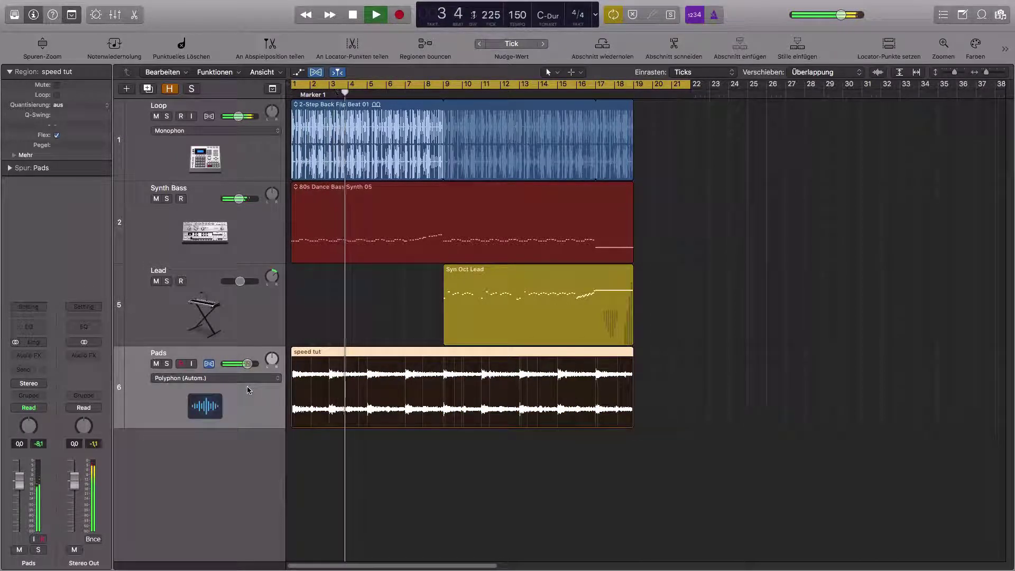
{"action": "key", "text": "super+f"}
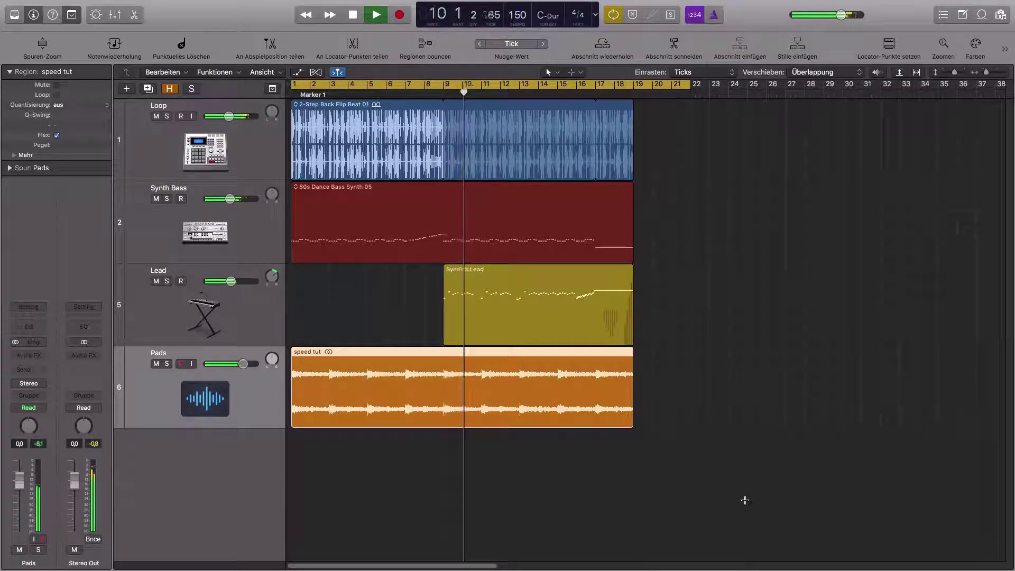
{"action": "key", "text": "space"}
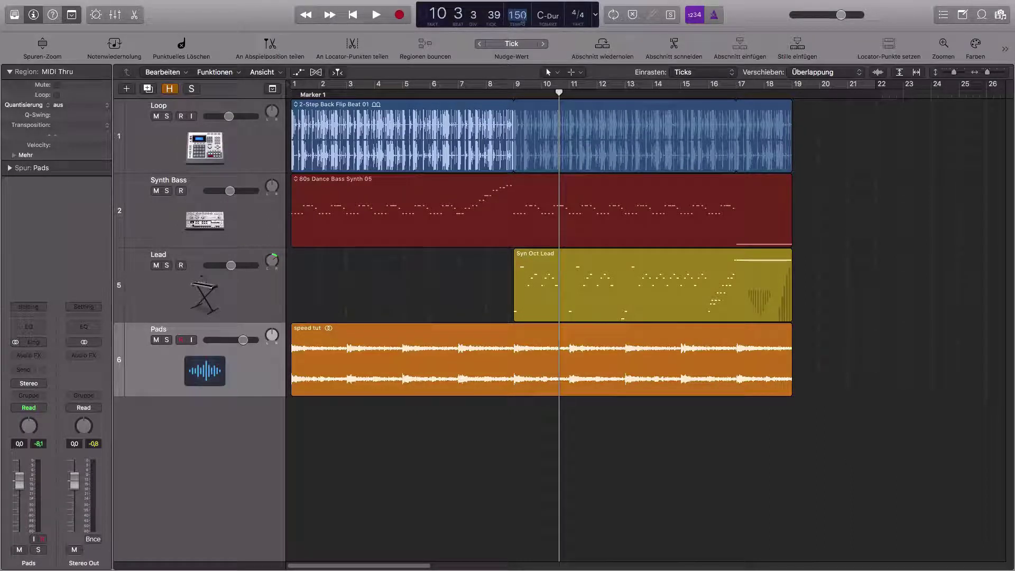
Set the project tempo to 110 BPM and audition the arrangement in cycle mode.
{"action": "left_click_drag", "start_coordinate": [522, 18], "coordinate": [523, 39]}
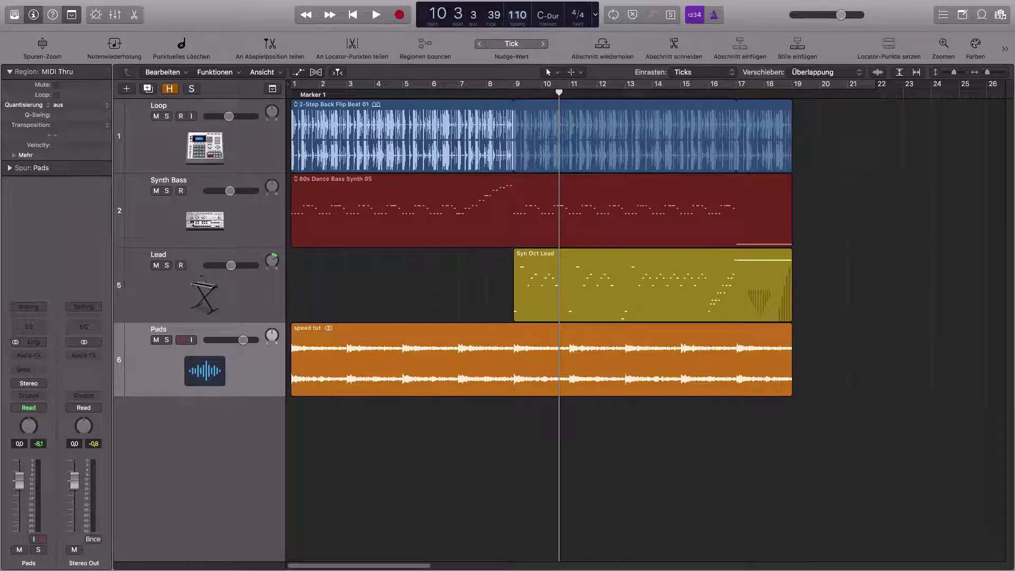
{"action": "left_click", "coordinate": [488, 83]}
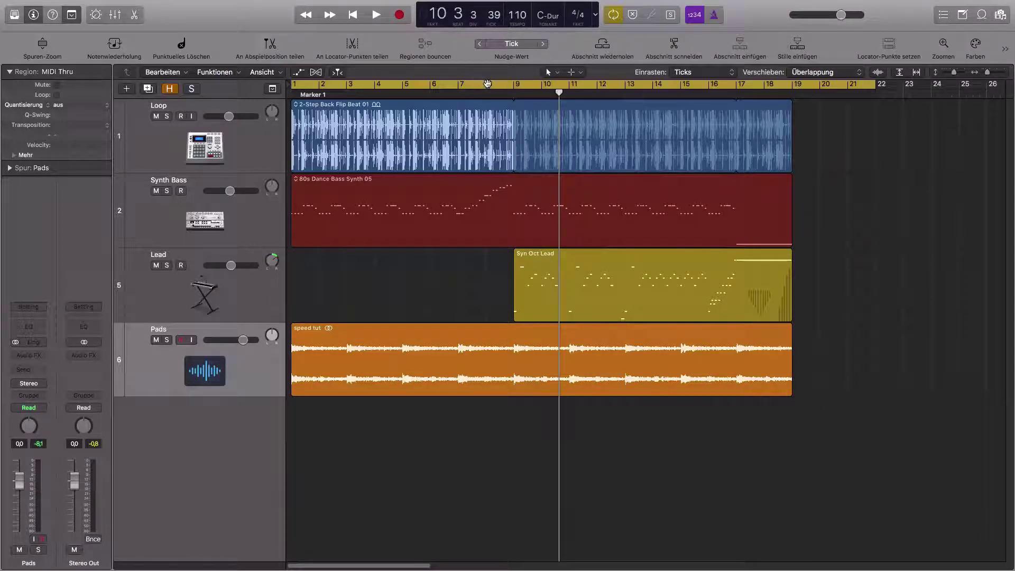
{"action": "key", "text": "space"}
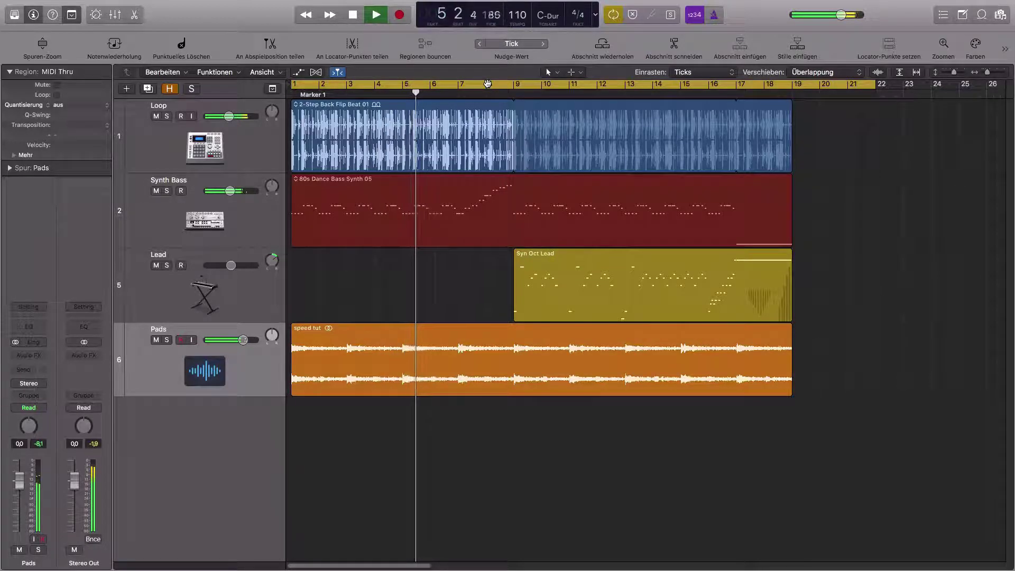
{"action": "key", "text": "space"}
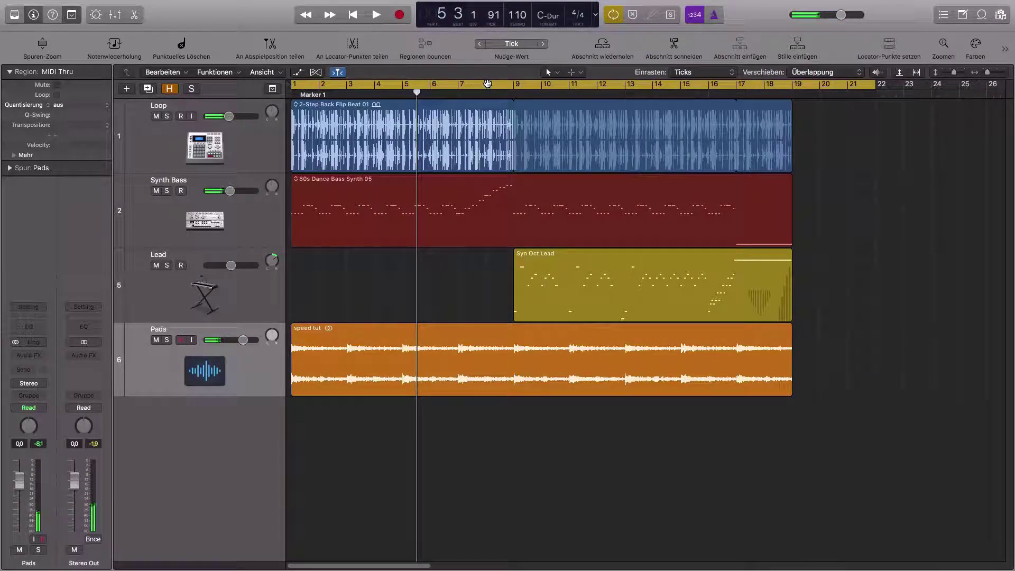
{"action": "left_click", "coordinate": [489, 83]}
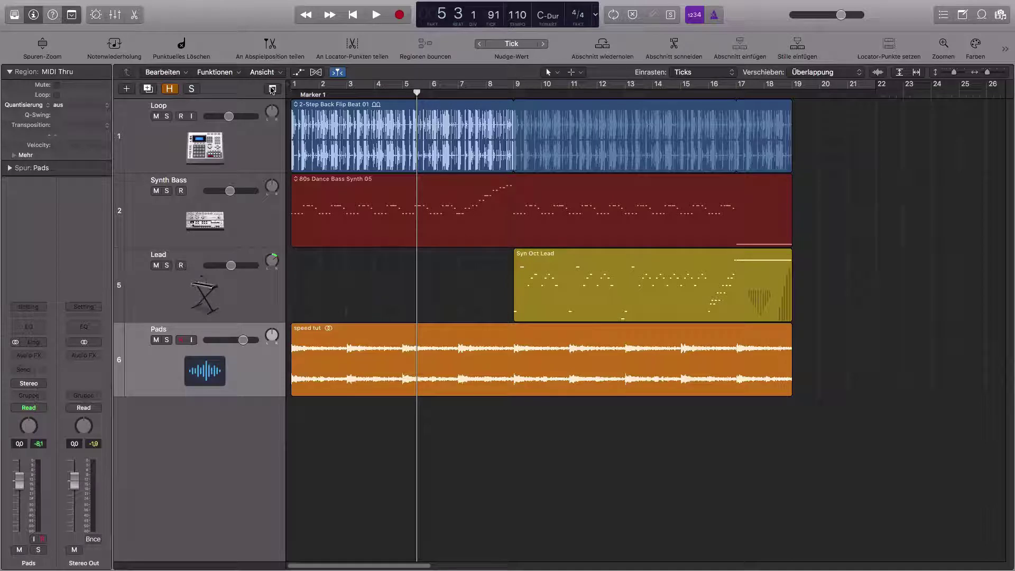
Show the global tracks and add a tempo point on the Tempo track near bar 19, at the end of the regions.
{"action": "left_click", "coordinate": [272, 89]}
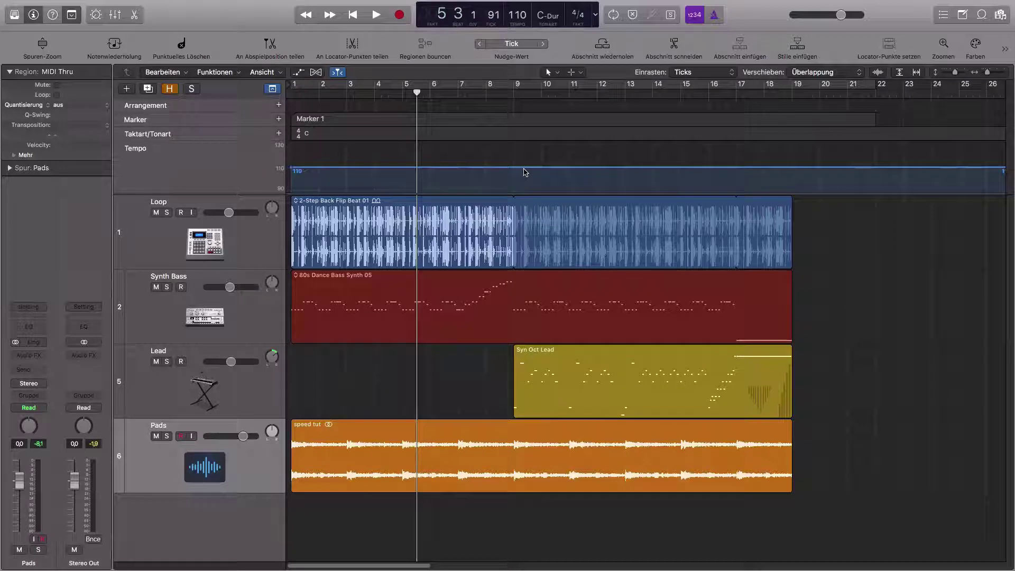
{"action": "double_click", "coordinate": [518, 15]}
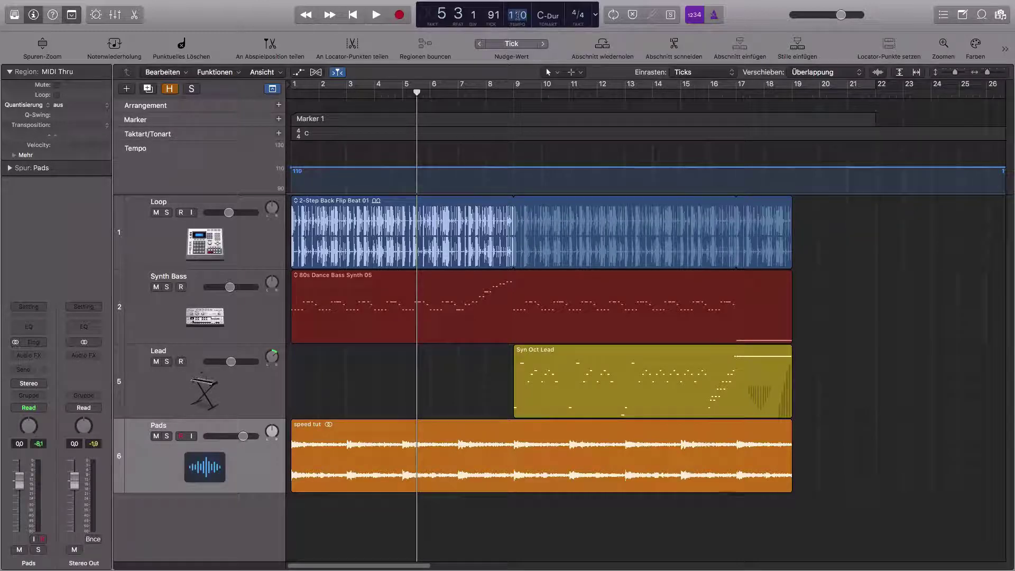
{"action": "left_click", "coordinate": [796, 171]}
{"action": "scroll", "coordinate": [826, 233], "scroll_direction": "right", "scroll_amount": 2}
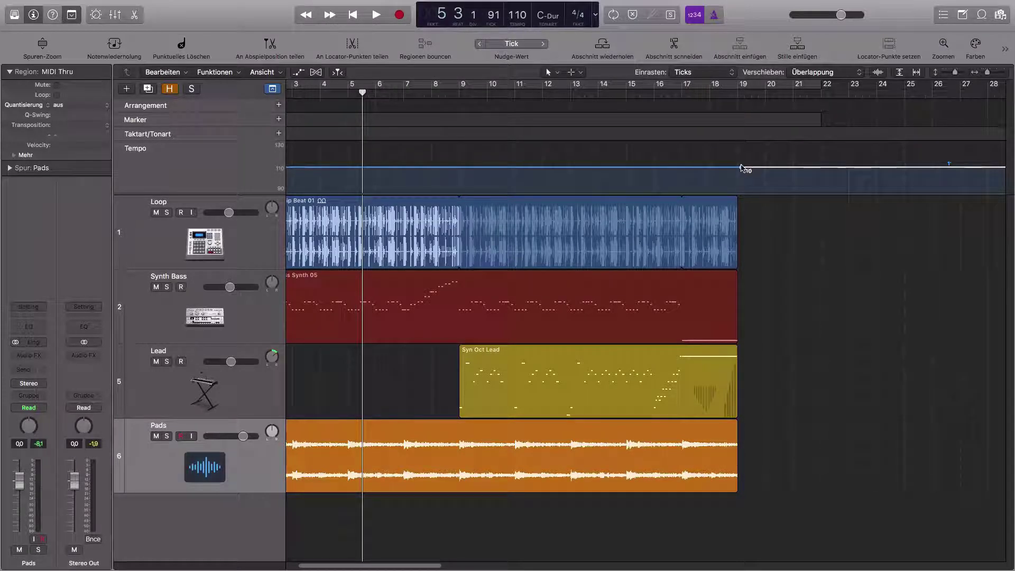
Raise the new tempo point to 180 BPM and align it with the end of the regions at bar 19.
{"action": "left_click_drag", "start_coordinate": [742, 168], "coordinate": [788, 84]}
{"action": "left_click_drag", "start_coordinate": [788, 83], "coordinate": [788, 79]}
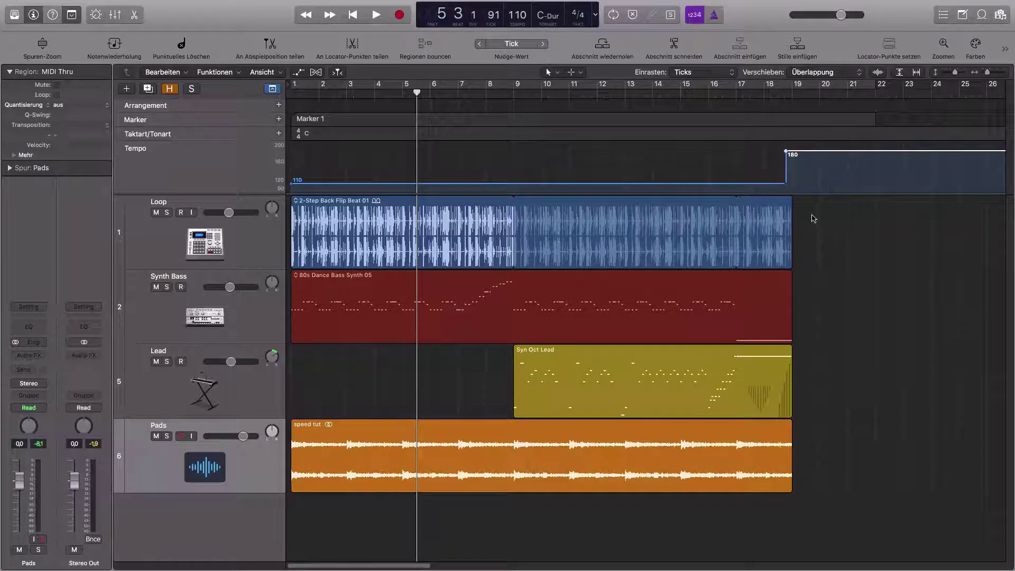
{"action": "scroll", "coordinate": [809, 216], "scroll_direction": "right", "scroll_amount": 3}
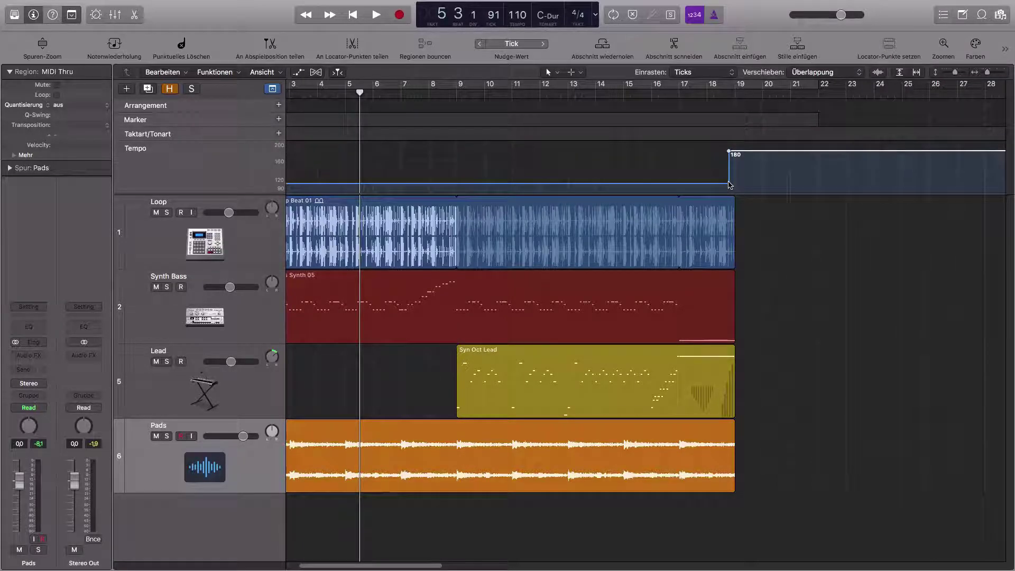
{"action": "left_click_drag", "start_coordinate": [731, 158], "coordinate": [735, 157]}
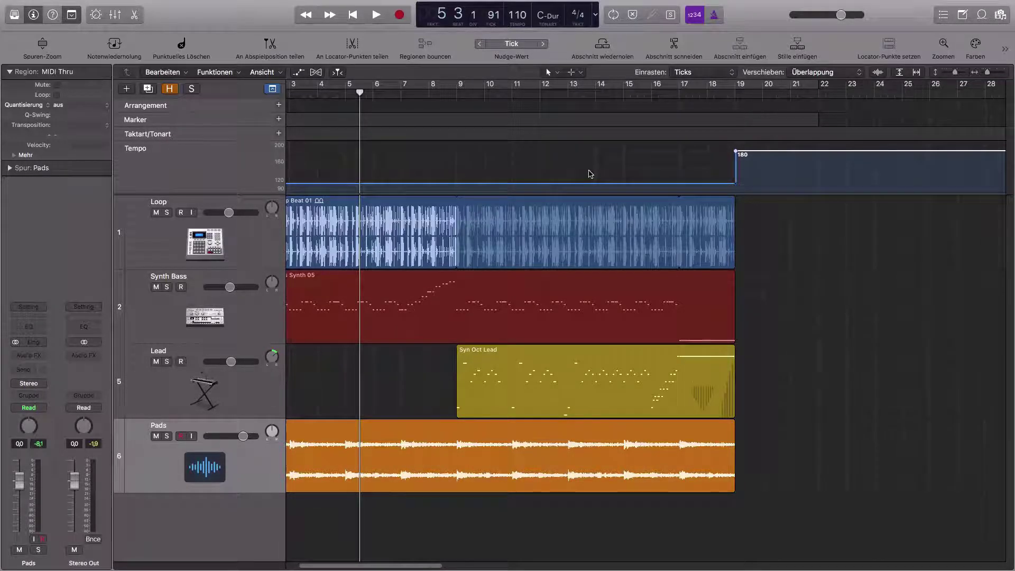
Lower the opening tempo to 80 BPM and bend the tempo transition into a gradual curve rising to the 180 BPM point at bar 19.
{"action": "scroll", "coordinate": [590, 172], "scroll_direction": "left", "scroll_amount": 3}
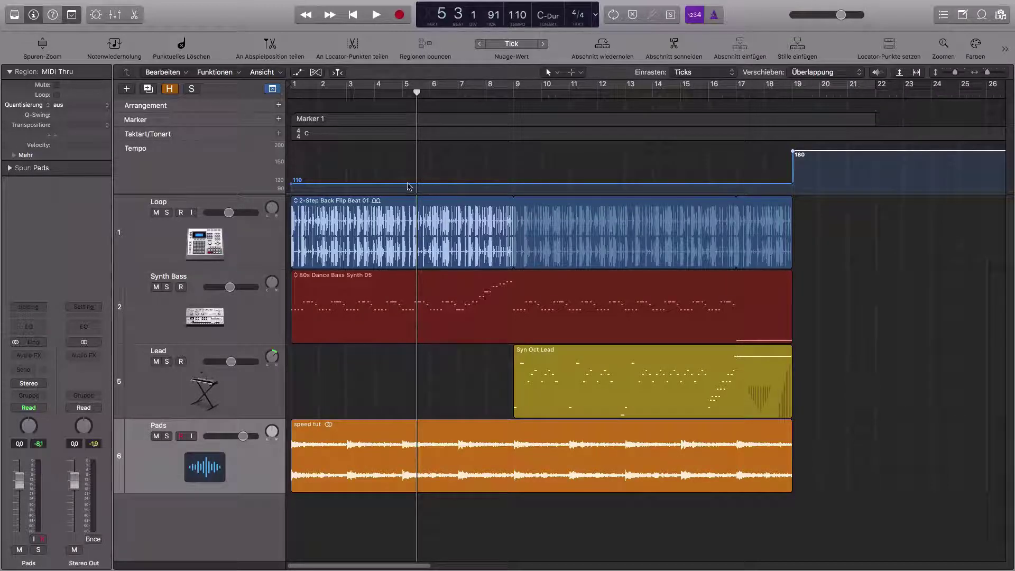
{"action": "left_click_drag", "start_coordinate": [292, 186], "coordinate": [286, 203]}
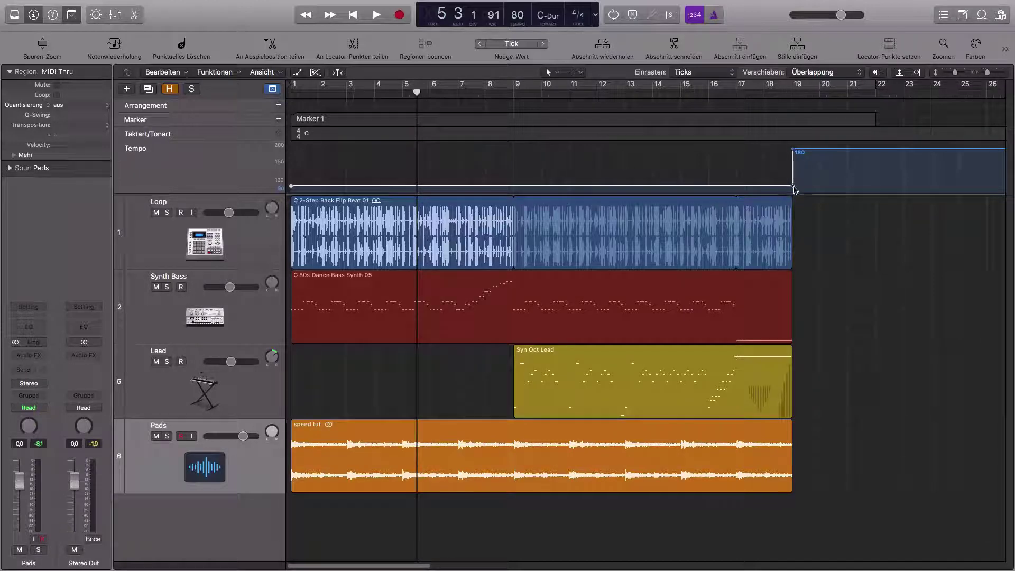
{"action": "left_click_drag", "start_coordinate": [795, 189], "coordinate": [574, 155]}
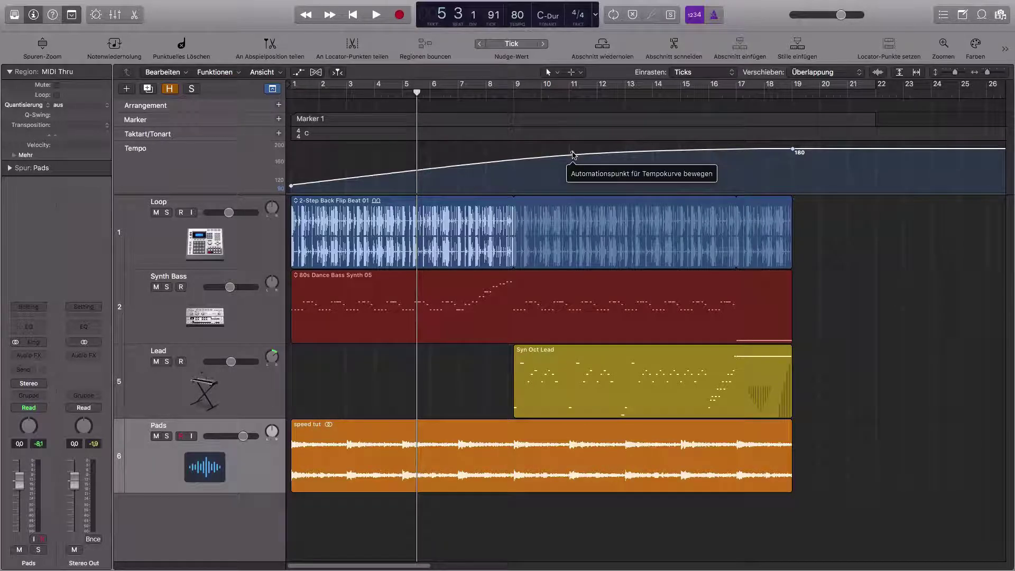
{"action": "left_click_drag", "start_coordinate": [574, 155], "coordinate": [577, 175]}
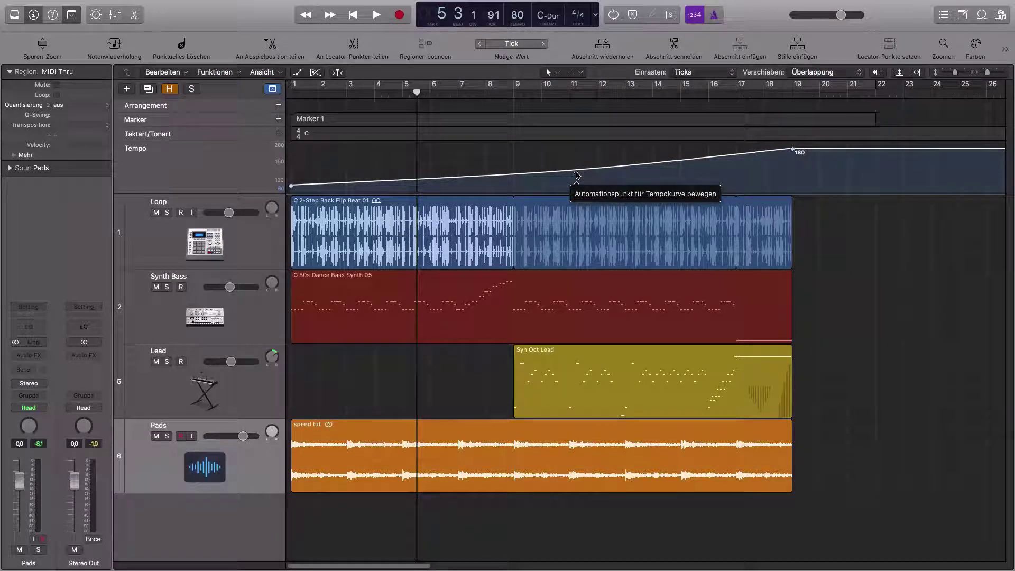
{"action": "left_click_drag", "start_coordinate": [578, 175], "coordinate": [579, 176]}
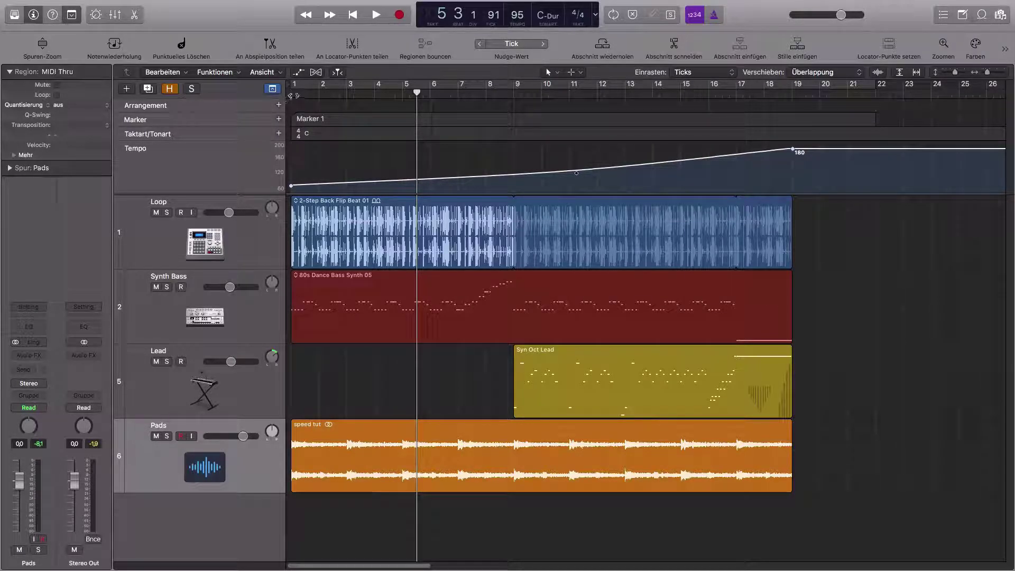
Audition the tempo ramp from bar 1 and shift the curve's bend point to near bar 16.
{"action": "left_click", "coordinate": [291, 95]}
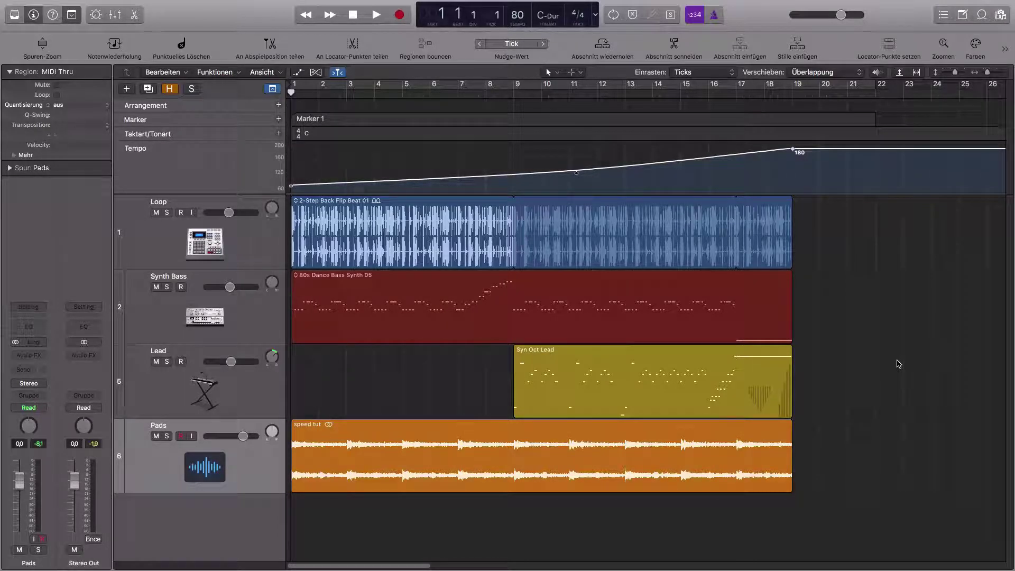
{"action": "key", "text": "space"}
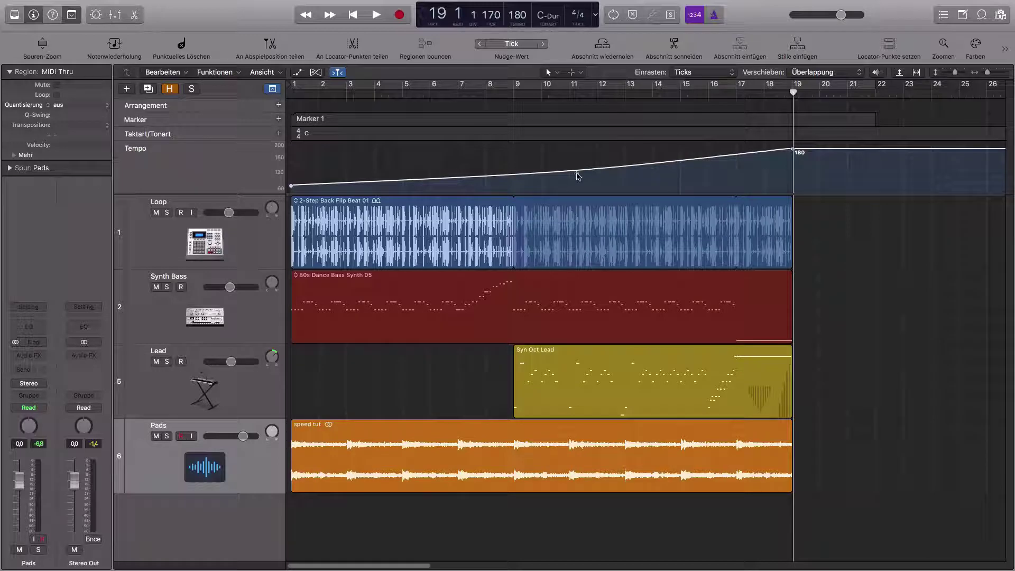
{"action": "left_click_drag", "start_coordinate": [577, 173], "coordinate": [720, 173]}
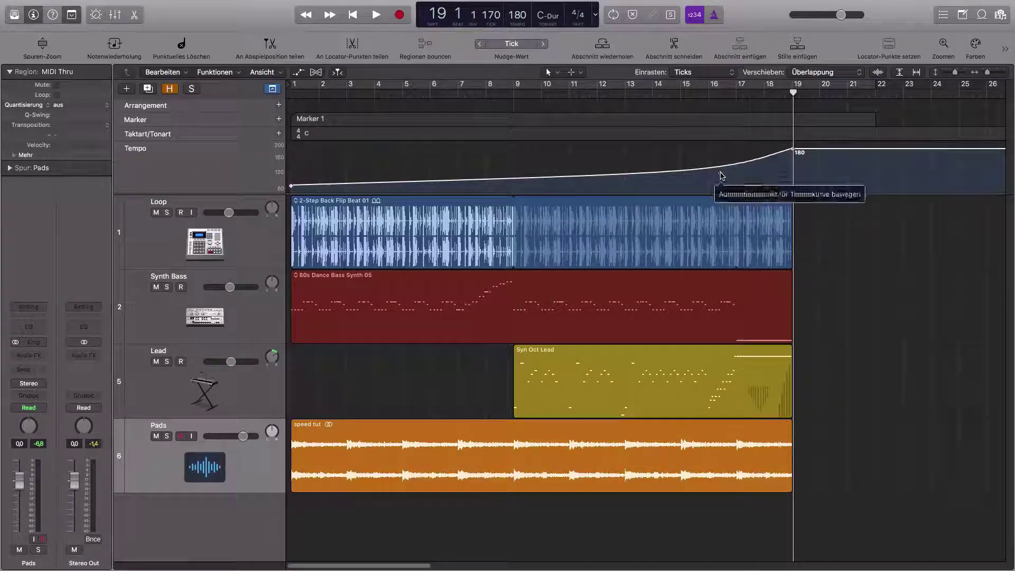
Remove the tempo curve and lower the tempo point at bar 19 to 81 BPM.
{"action": "key", "text": "z"}
{"action": "left_click_drag", "start_coordinate": [463, 152], "coordinate": [470, 203]}
{"action": "scroll", "coordinate": [458, 188], "scroll_direction": "down", "scroll_amount": 10}
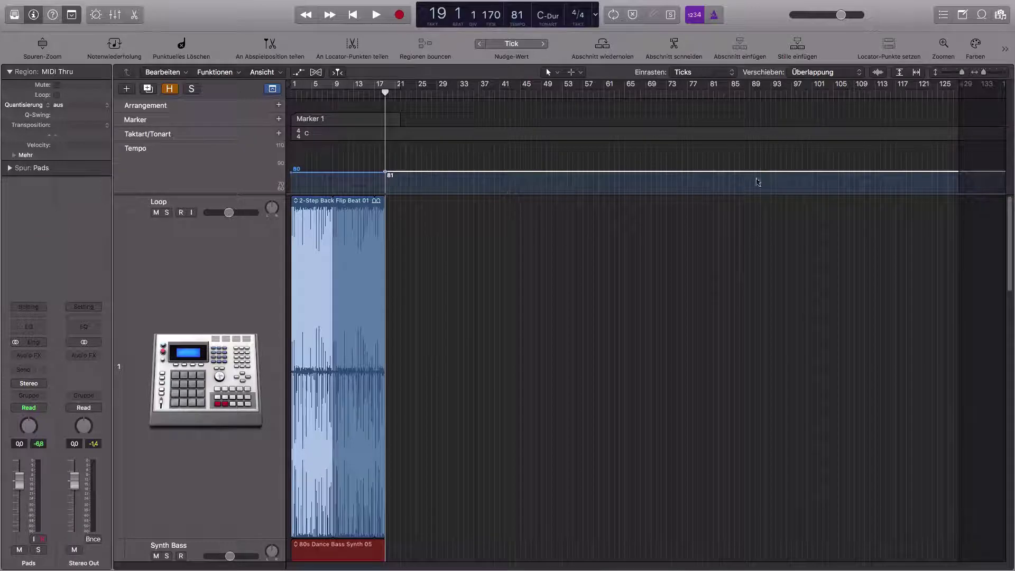
{"action": "scroll", "coordinate": [759, 180], "scroll_direction": "down", "scroll_amount": 6}
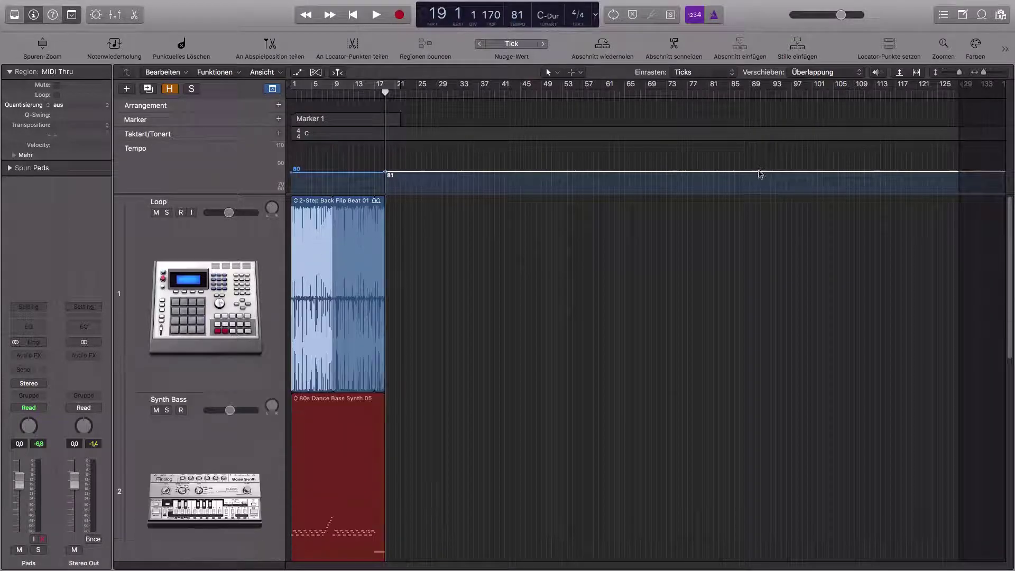
Open the tempo event list and select the tempo event at bar 19.
{"action": "left_click", "coordinate": [942, 18]}
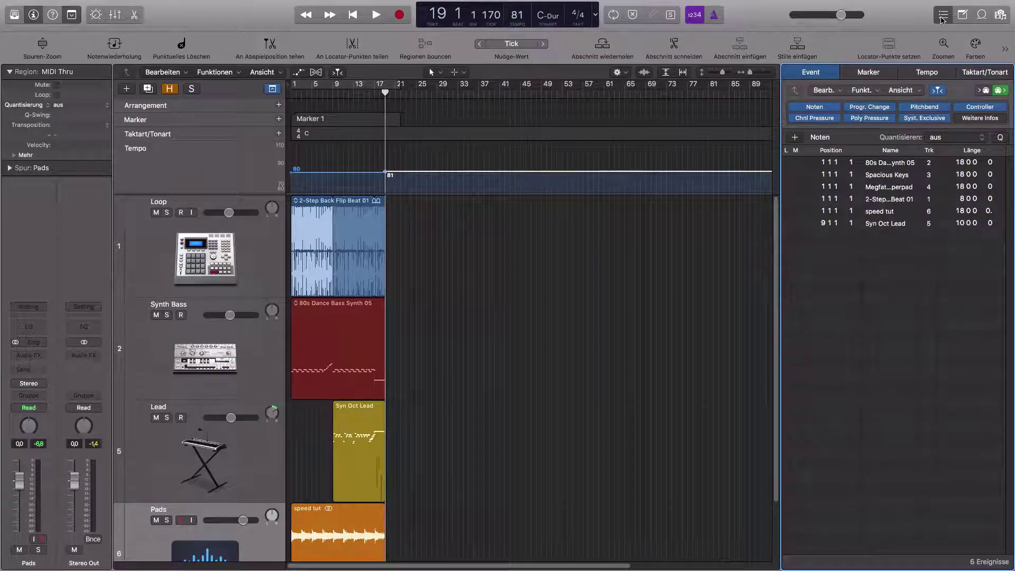
{"action": "left_click", "coordinate": [927, 74]}
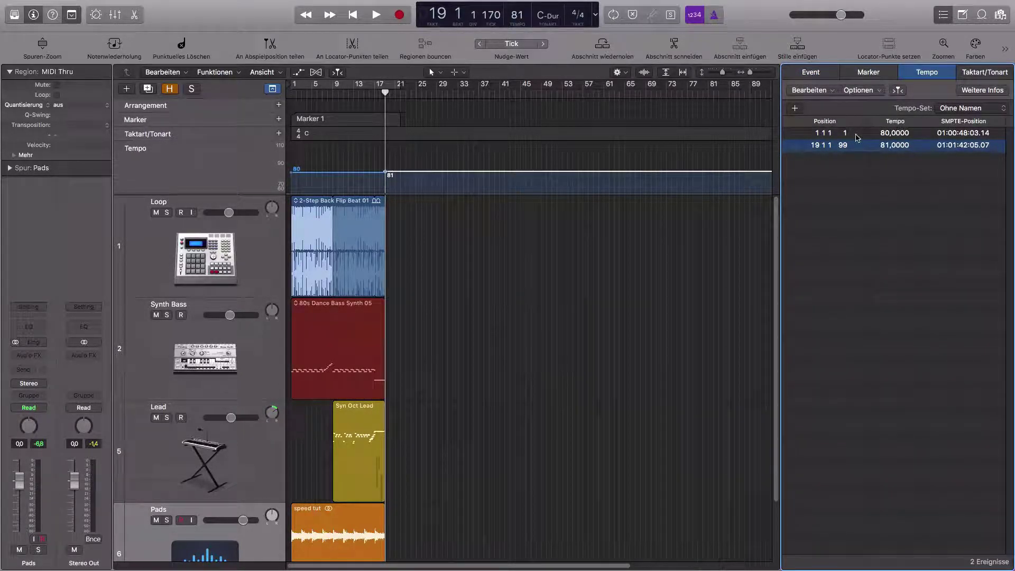
{"action": "left_click", "coordinate": [900, 135]}
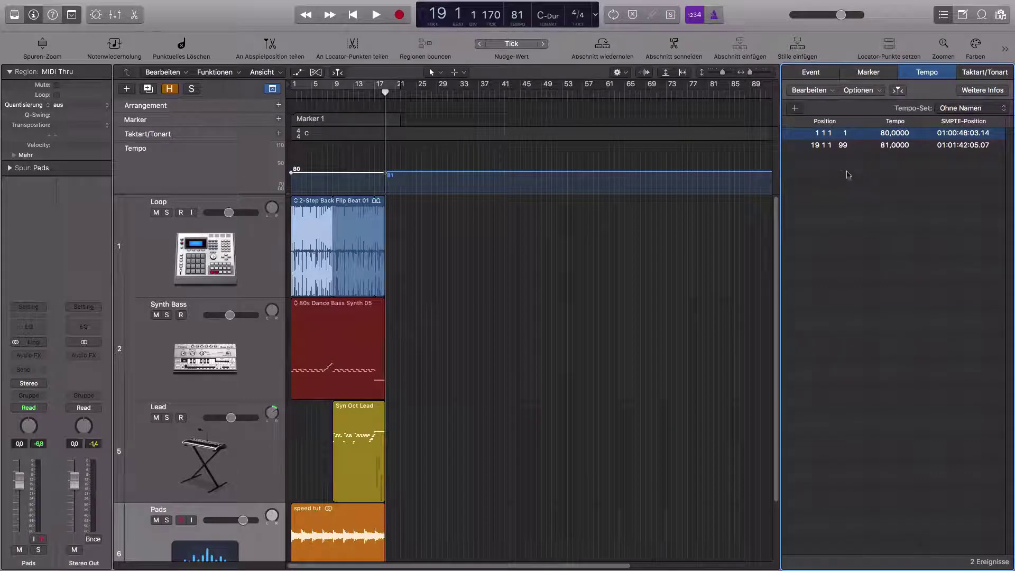
{"action": "left_click", "coordinate": [832, 146]}
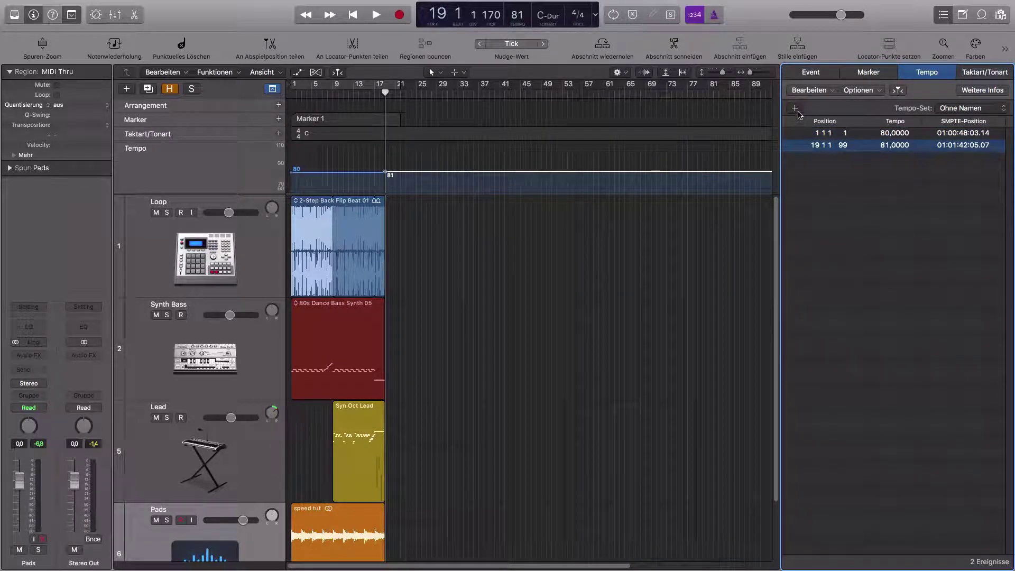
Add a new tempo event at position 9 1 1 1 in the tempo list.
{"action": "left_click", "coordinate": [796, 109]}
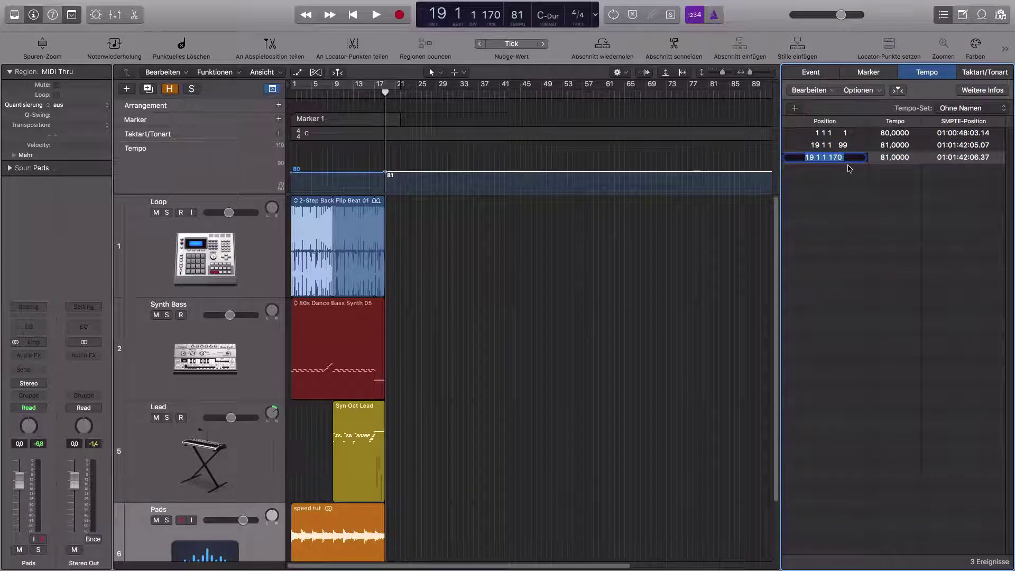
{"action": "type", "text": "9"}
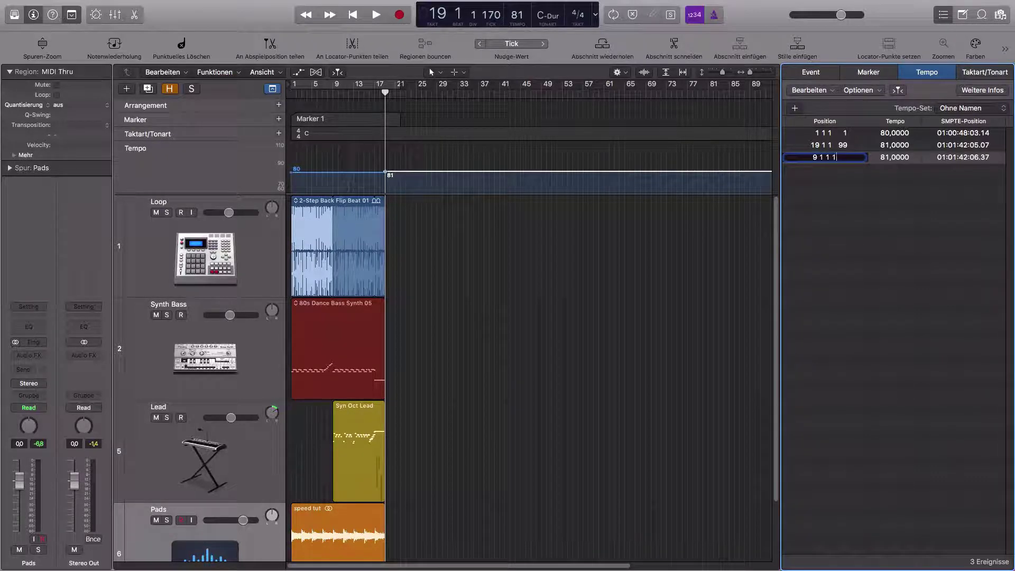
{"action": "key", "text": "Return"}
Set the bar 19 tempo event to 120 BPM and change its position to 9 1 1 1.
{"action": "double_click", "coordinate": [897, 157]}
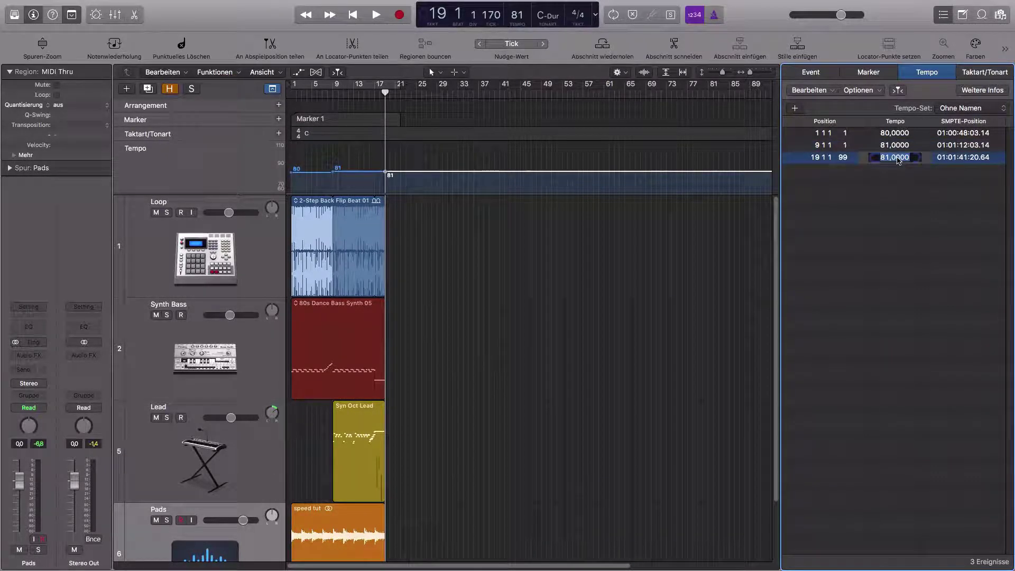
{"action": "type", "text": "120"}
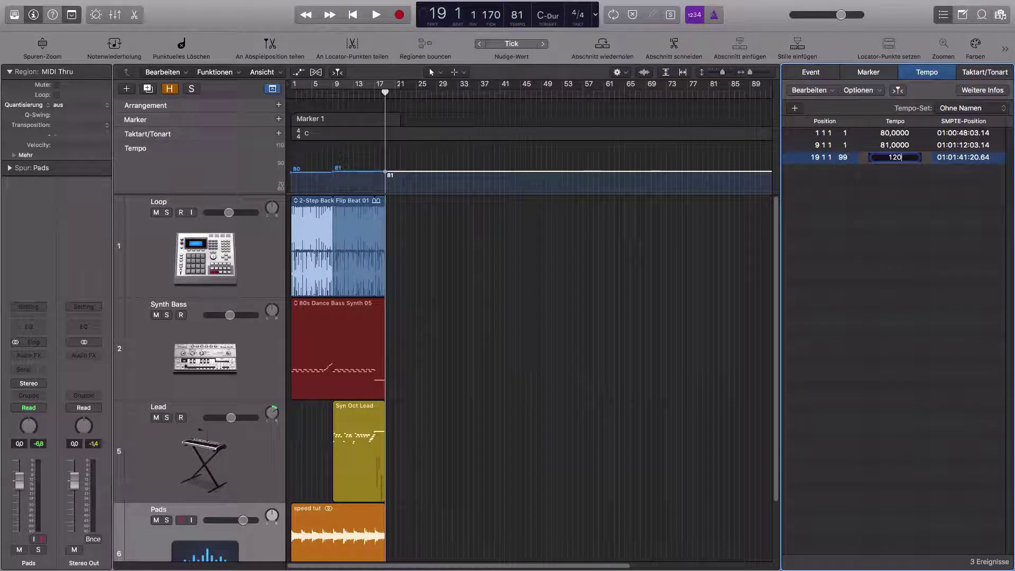
{"action": "key", "text": "Return"}
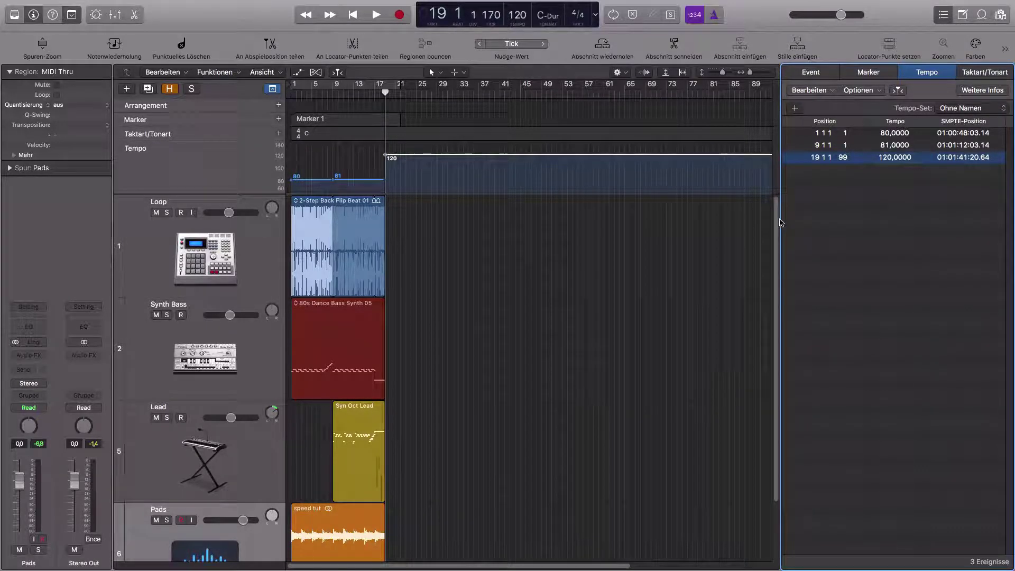
{"action": "double_click", "coordinate": [816, 158]}
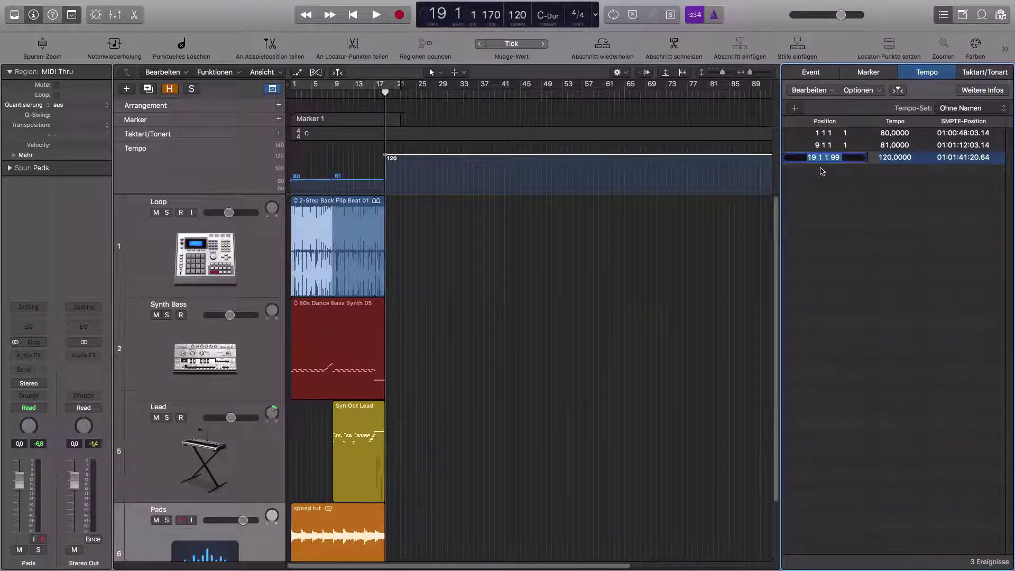
{"action": "type", "text": "9 1 1"}
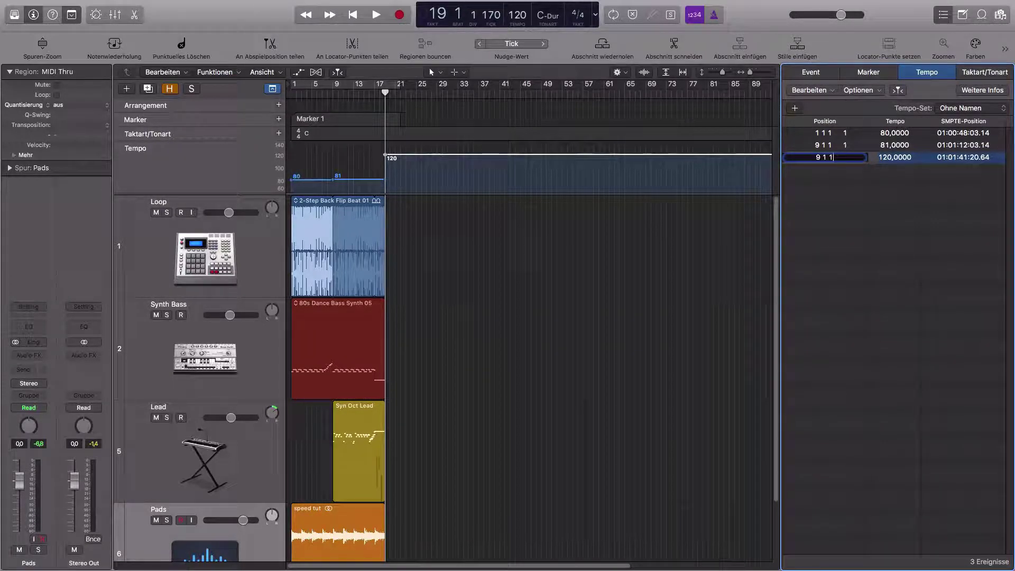
{"action": "type", "text": " 1"}
{"action": "key", "text": "Return"}
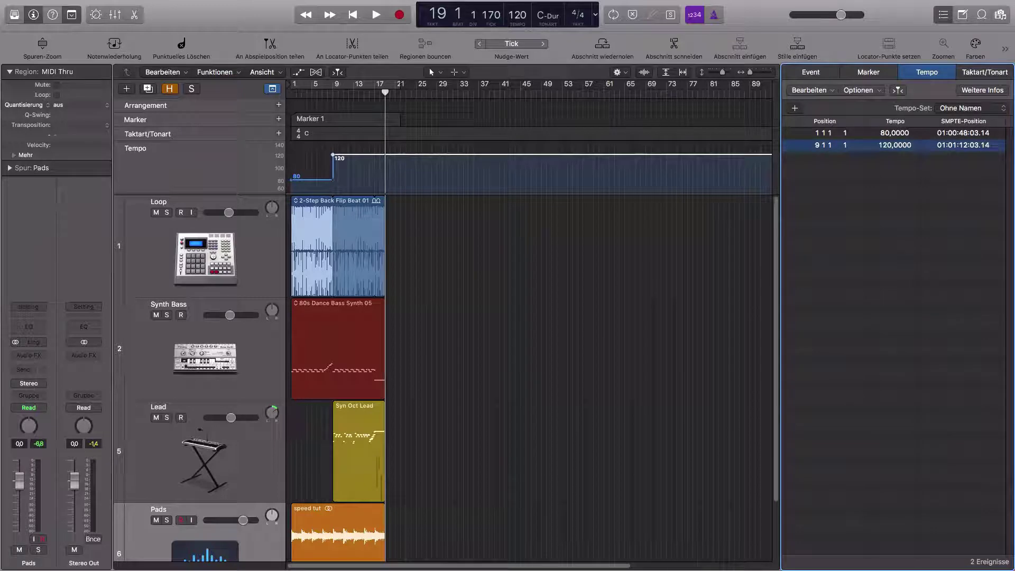
Play the arrangement from about bar 6 across the tempo change at bar 9.
{"action": "left_click", "coordinate": [321, 209], "text": "ctrl+alt"}
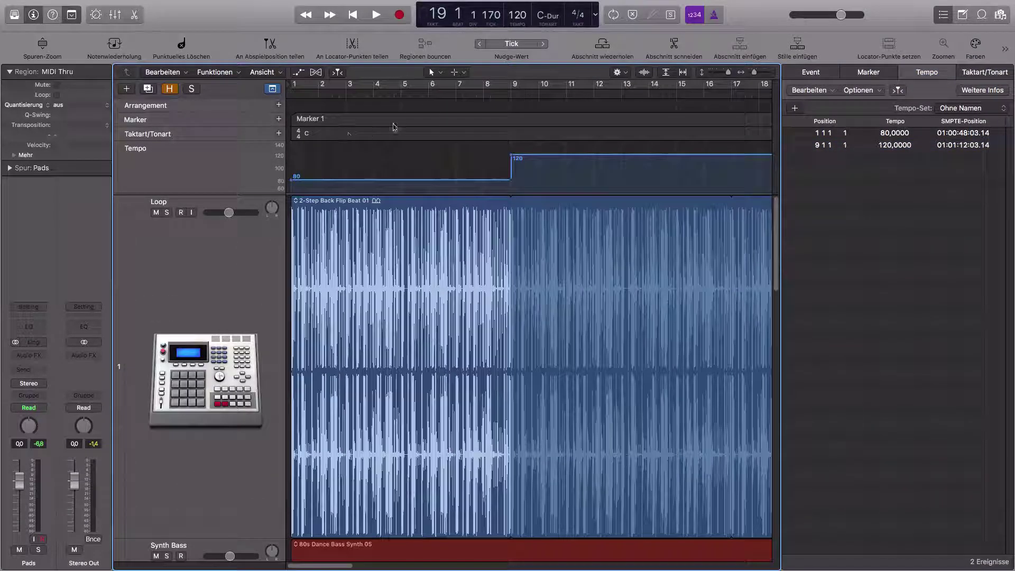
{"action": "left_click", "coordinate": [428, 93]}
{"action": "key", "text": "space"}
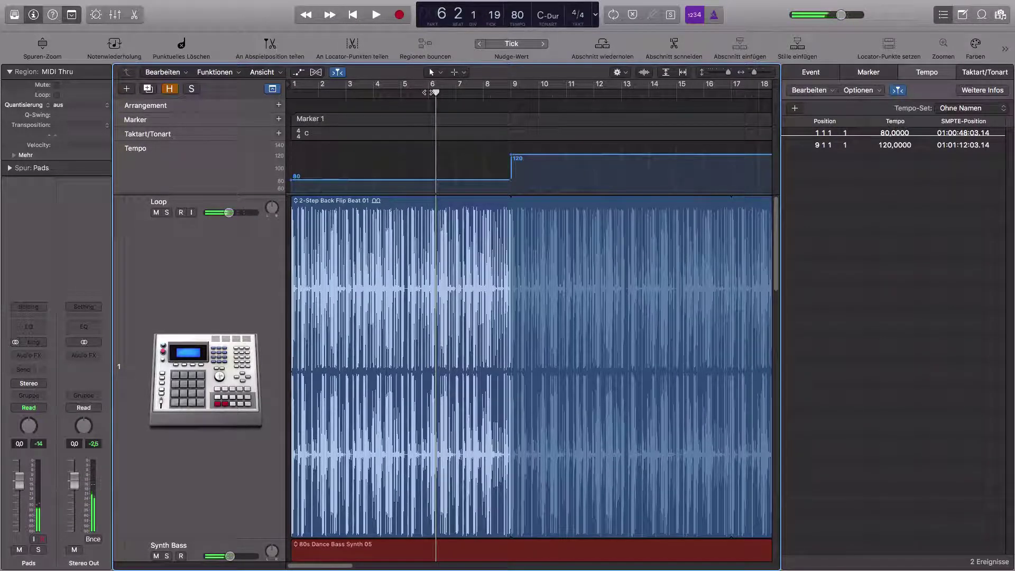
{"action": "key", "text": "space"}
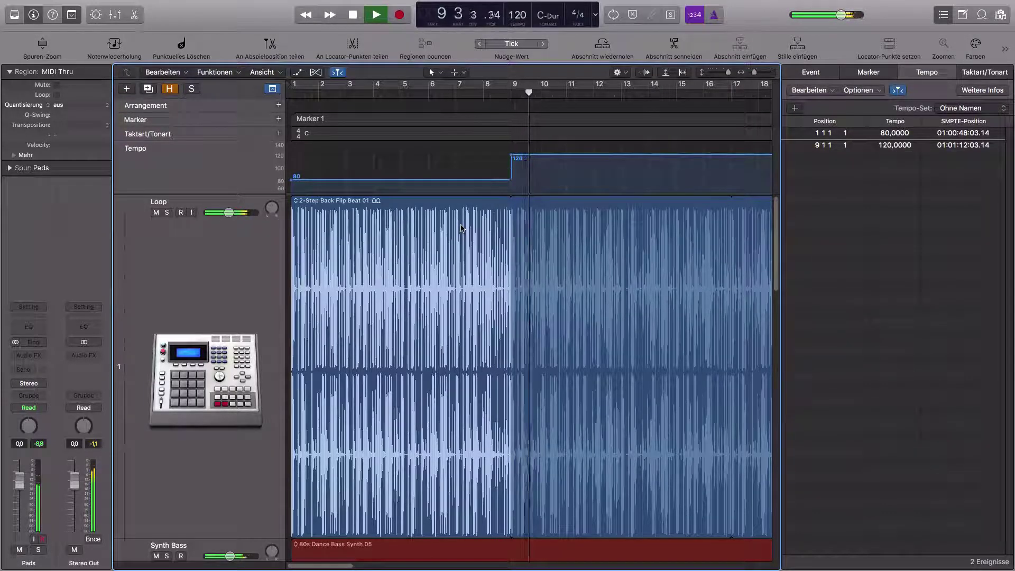
{"action": "key", "text": "space"}
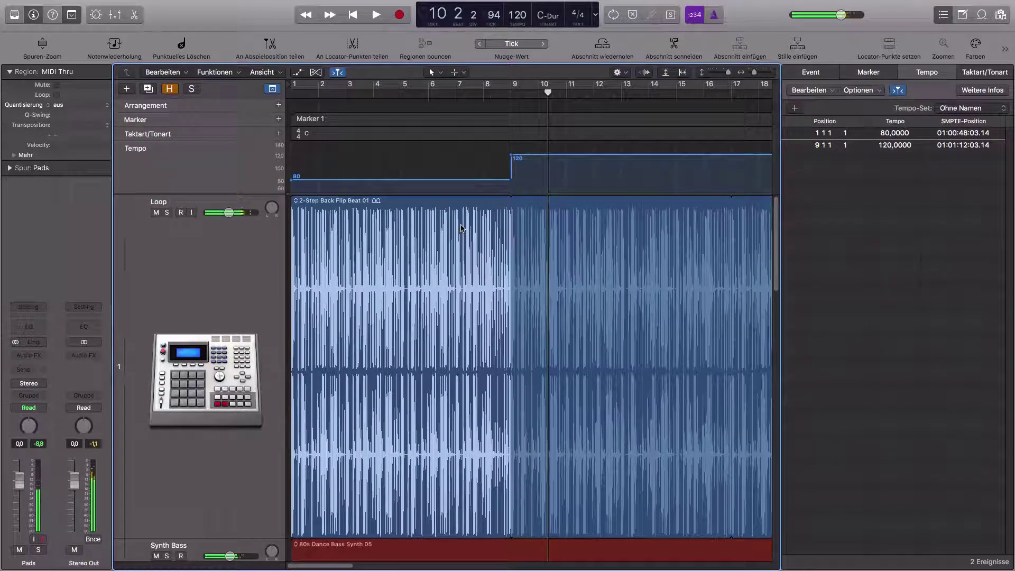
Solo the Loop track and audition it briefly from bar 1.
{"action": "key", "text": "super+Up"}
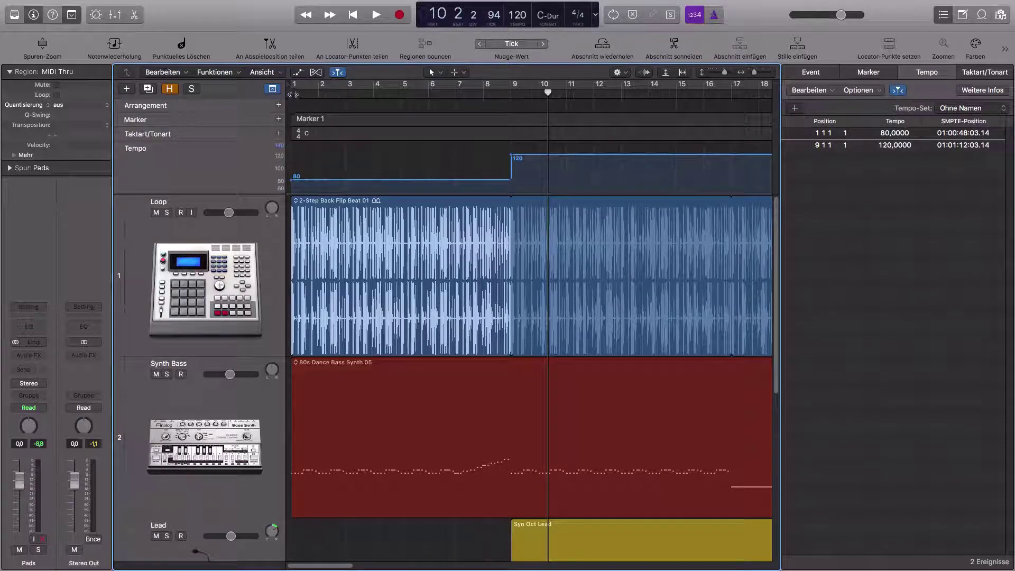
{"action": "key", "text": "Return"}
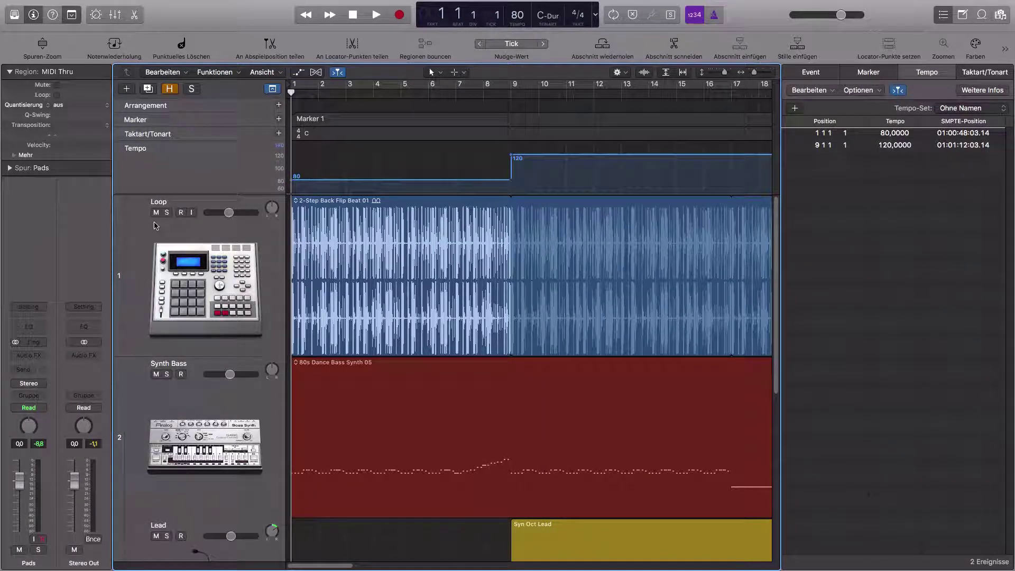
{"action": "left_click", "coordinate": [167, 212]}
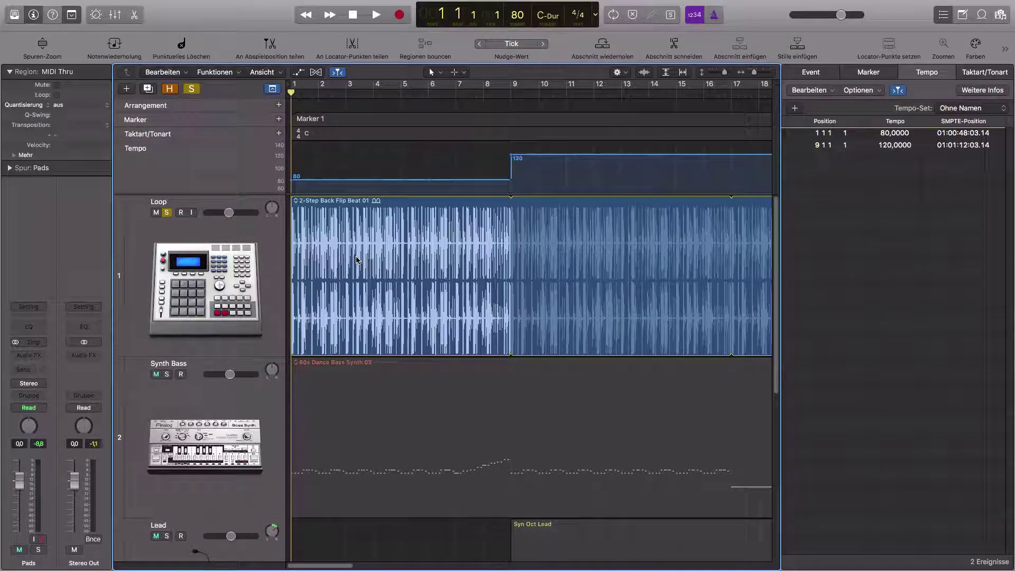
{"action": "key", "text": "space"}
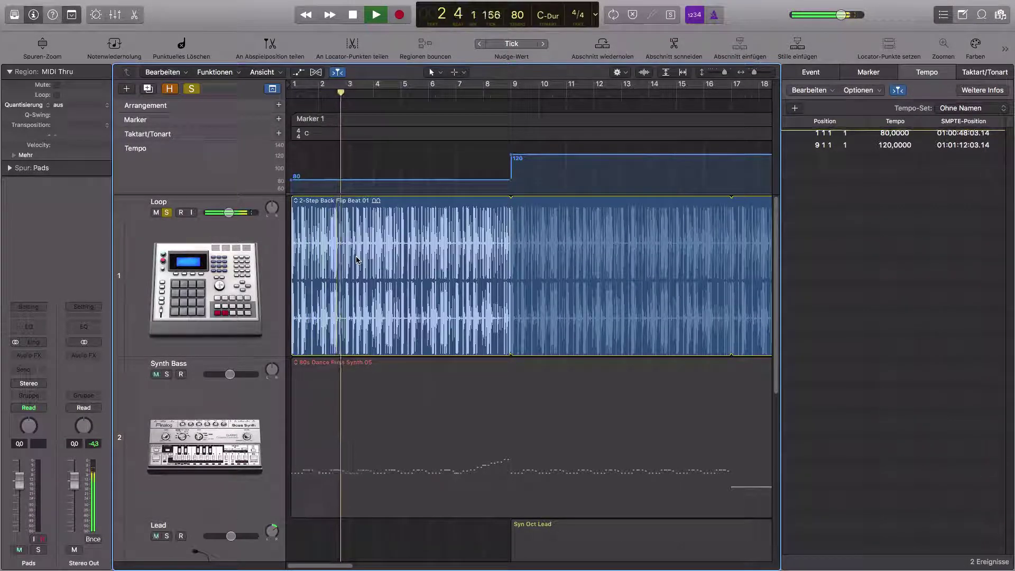
{"action": "key", "text": "space"}
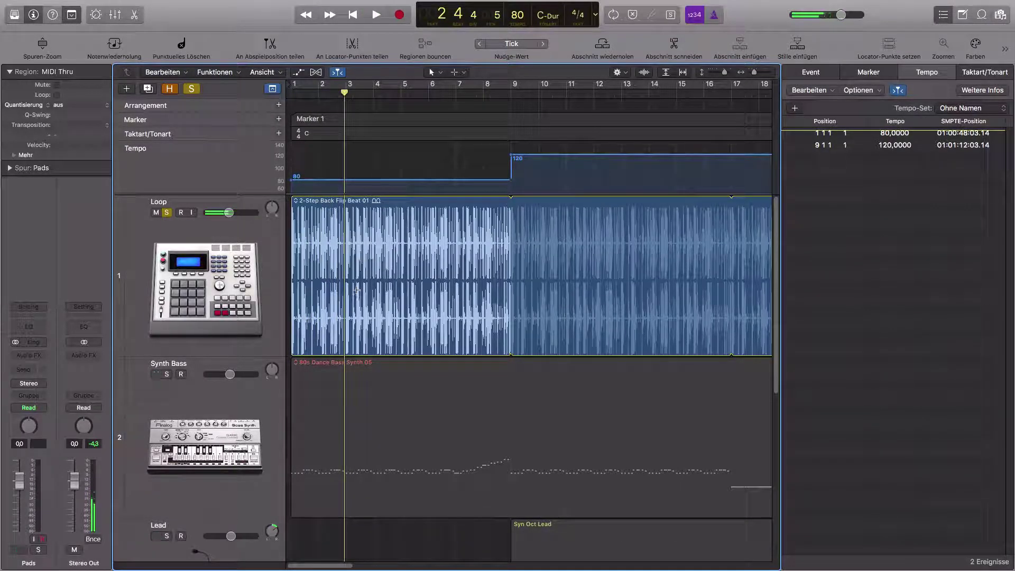